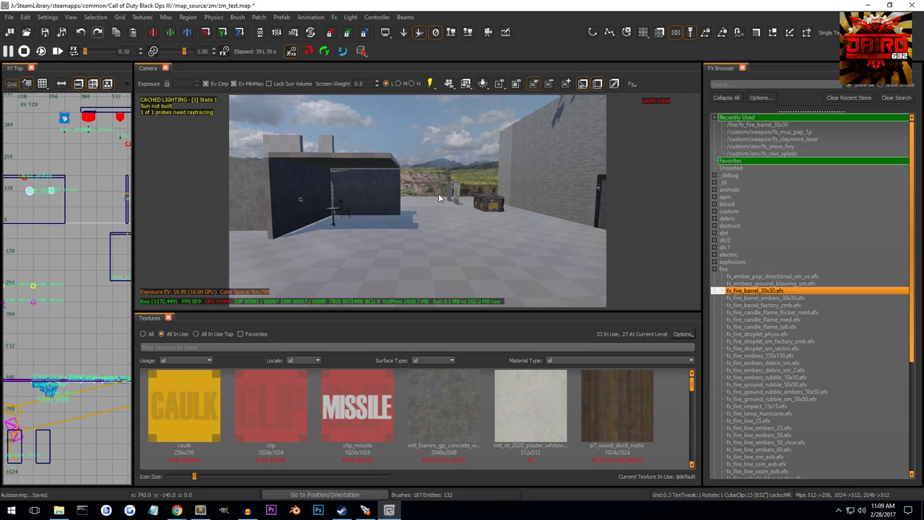
Show the FX Outline window in the workspace
scroll(525, 218, up, 1)
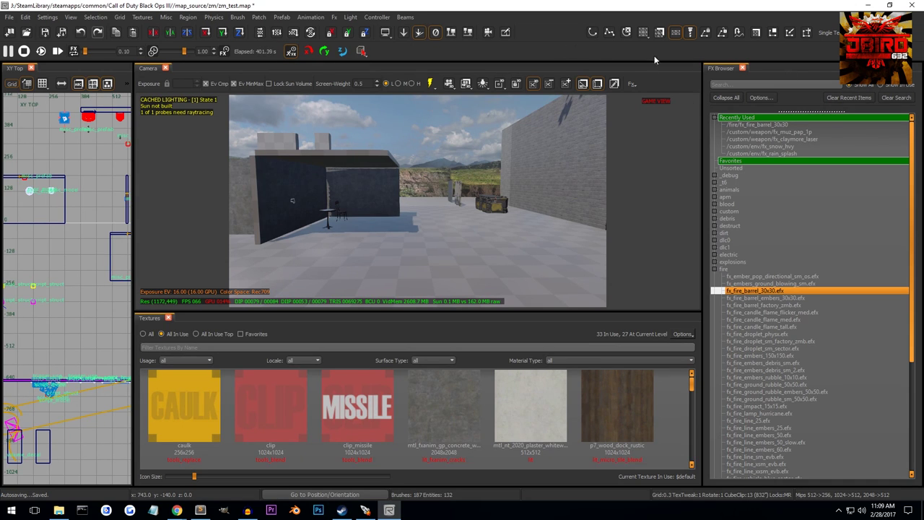
right_click(548, 34)
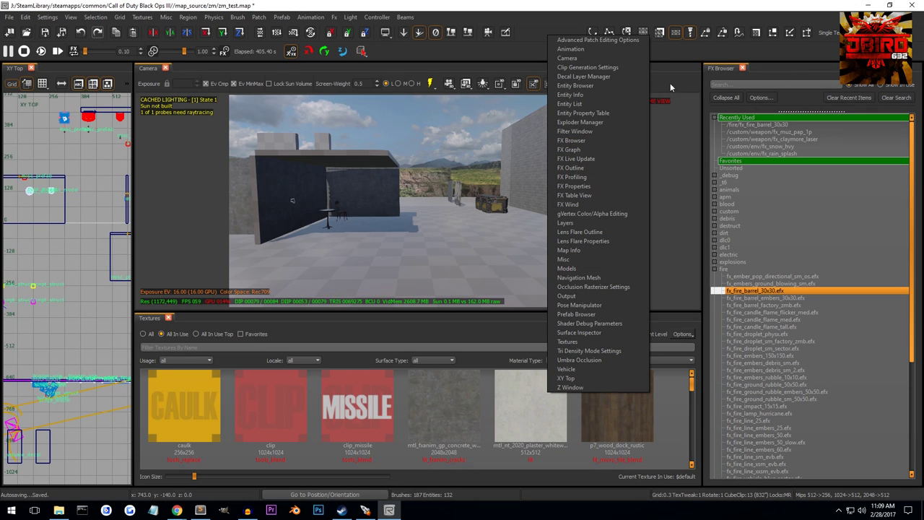
right_click(555, 27)
right_click(555, 27)
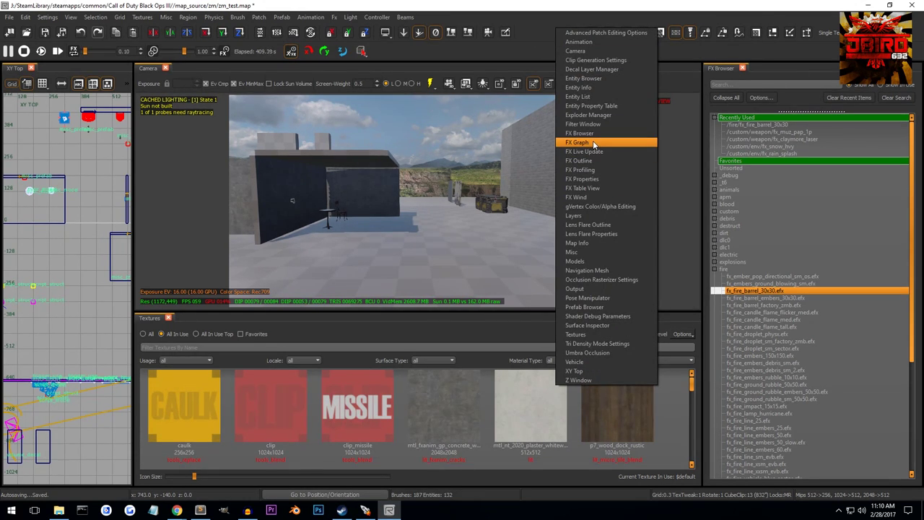
click(606, 162)
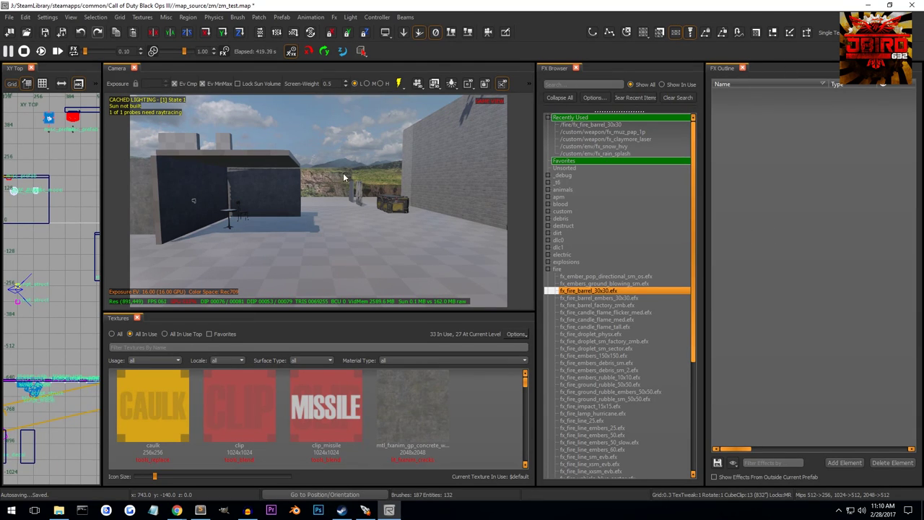
Place the fx_fire_barrel_30x30 effect on the floor in the camera view and clear the selection
right_drag(390, 216, 332, 252)
drag(593, 290, 404, 256)
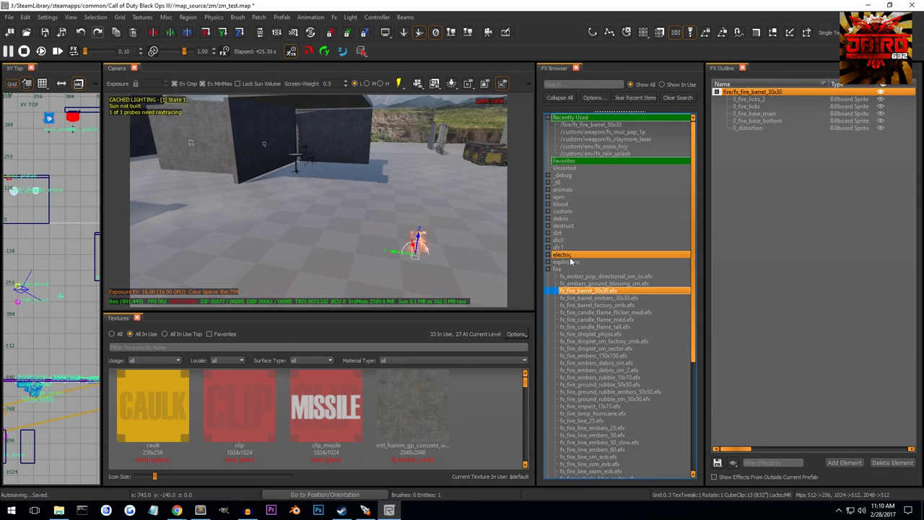
right_drag(486, 261, 525, 288)
key(Escape)
Place the fx_fire_candle_flame_tall effect on the floor, and collapse and hide it in the outline
drag(578, 330, 303, 250)
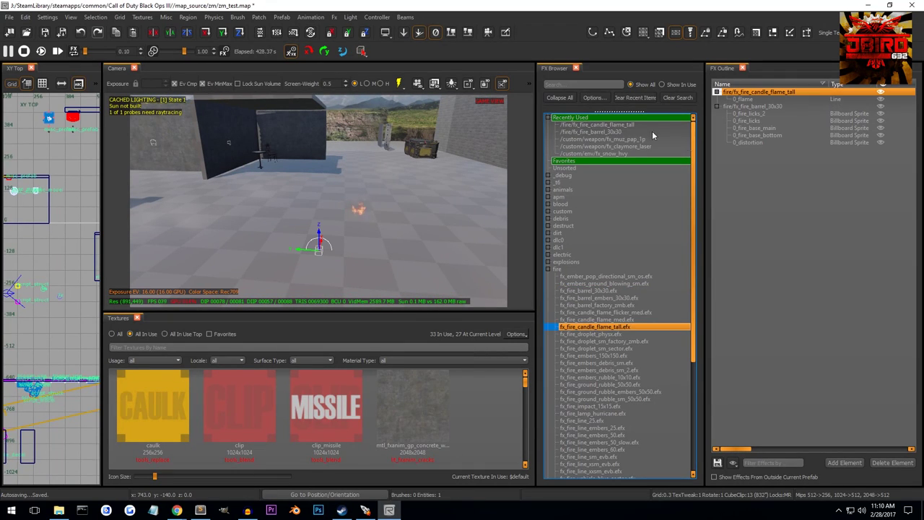
click(718, 92)
click(881, 91)
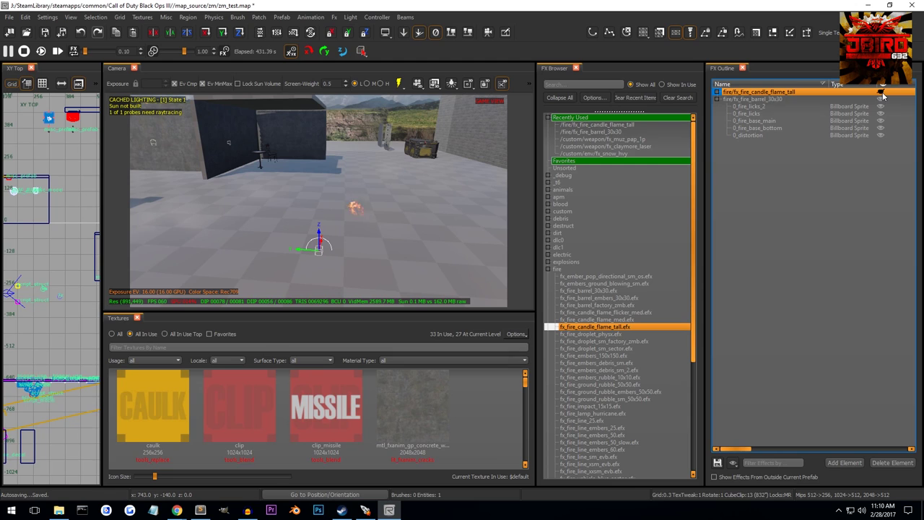
Switch between the two fire effects in the outline, then delete the candle flame effect from the scene
click(754, 99)
click(758, 93)
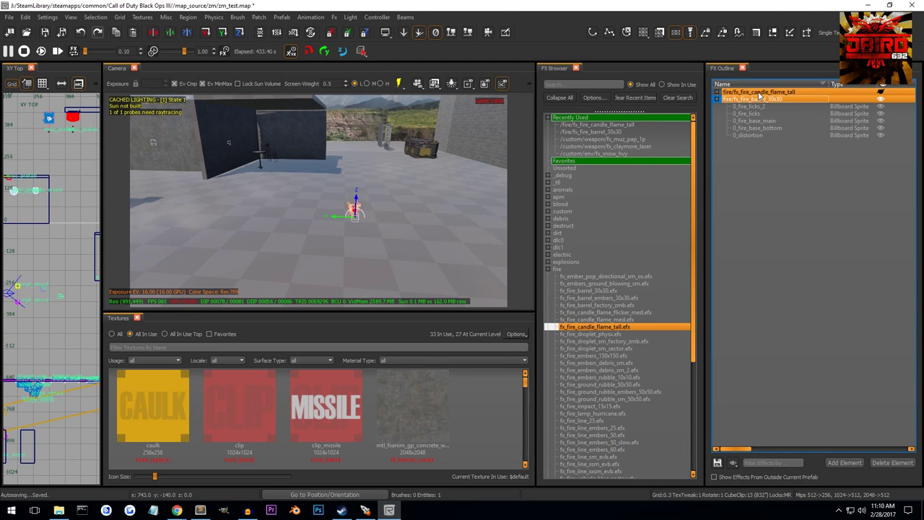
click(759, 100)
click(770, 92)
right_drag(396, 225, 404, 219)
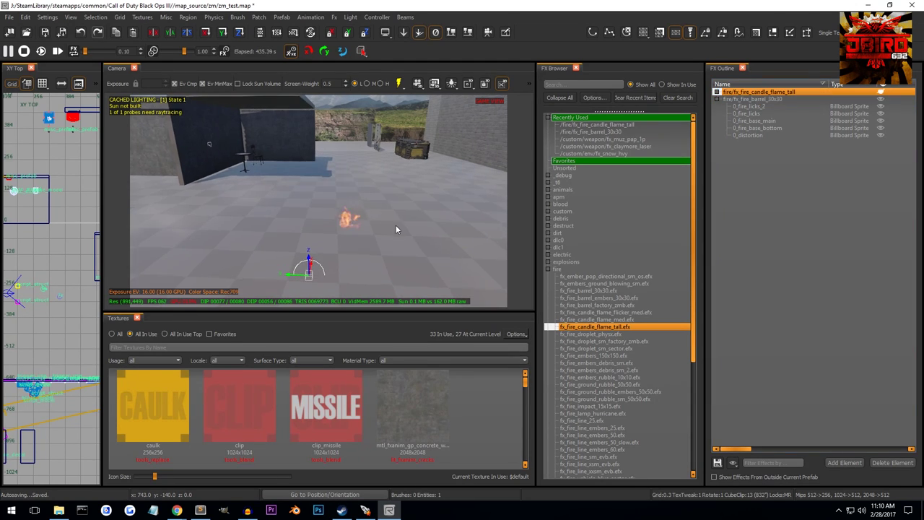
key(BackSpace)
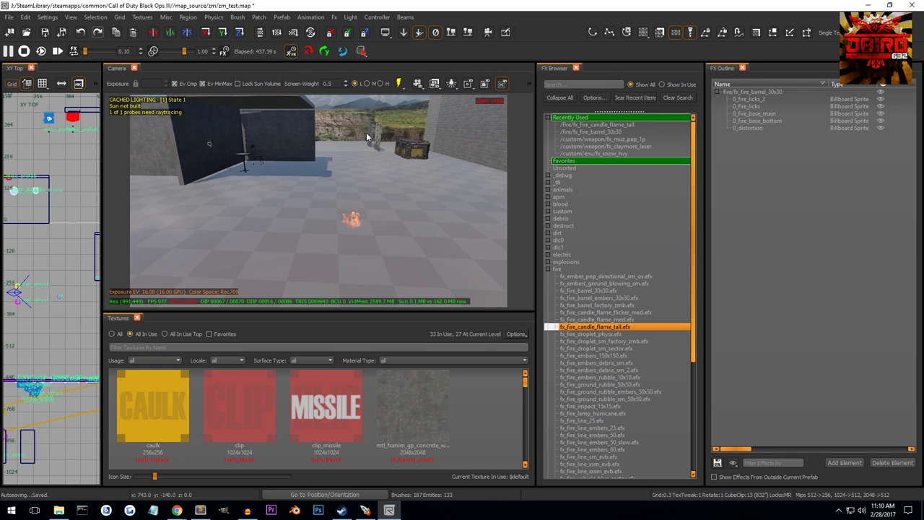
Select the fire barrel effect in the camera view and clear the selection
right_drag(405, 184, 351, 221)
shift+click(350, 220)
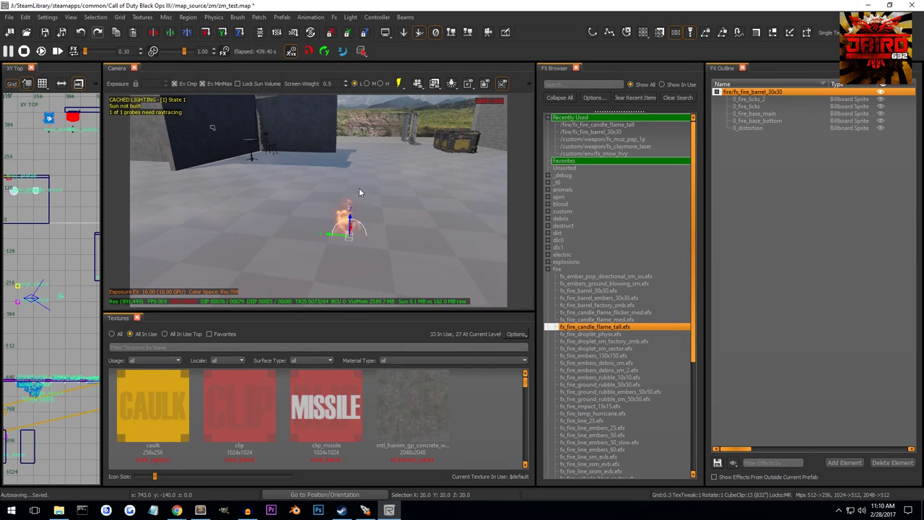
right_drag(359, 188, 388, 170)
key(Escape)
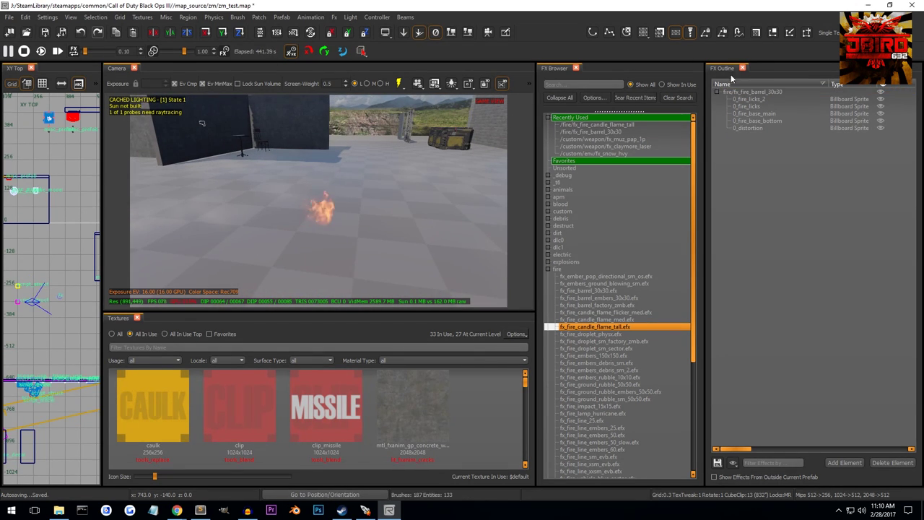
Go through the fire barrel effect's elements in the outline, from the fire licks to the distortion sprite
click(763, 91)
click(760, 99)
ctrl+click(762, 114)
click(761, 113)
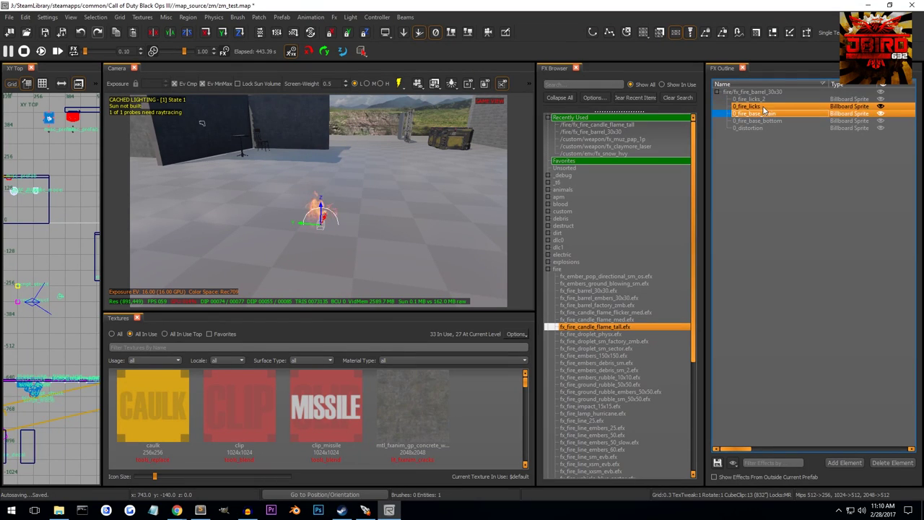
click(763, 107)
click(765, 115)
click(768, 121)
click(768, 126)
drag(768, 123, 769, 101)
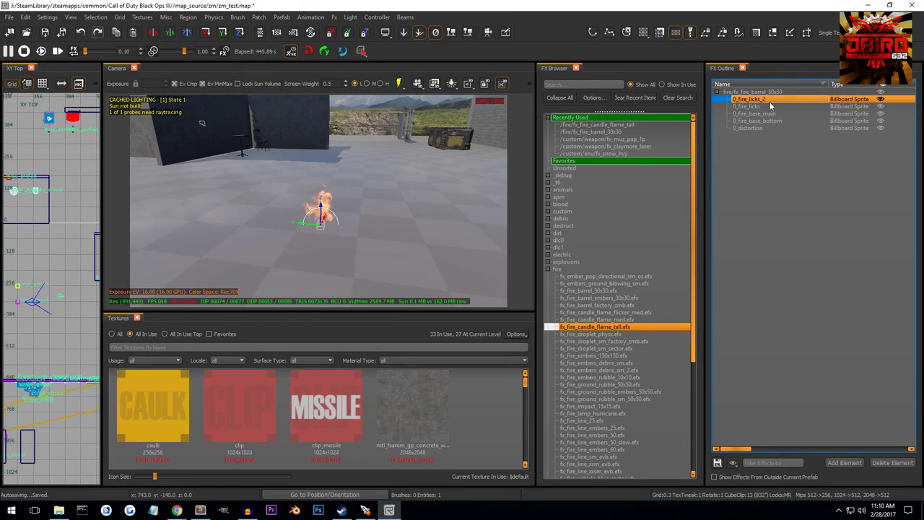
Hide the fire barrel effect's 0_fire_licks_2, 0_fire_licks, 0_fire_base_main and 0_fire_base_bottom elements
click(882, 99)
click(871, 99)
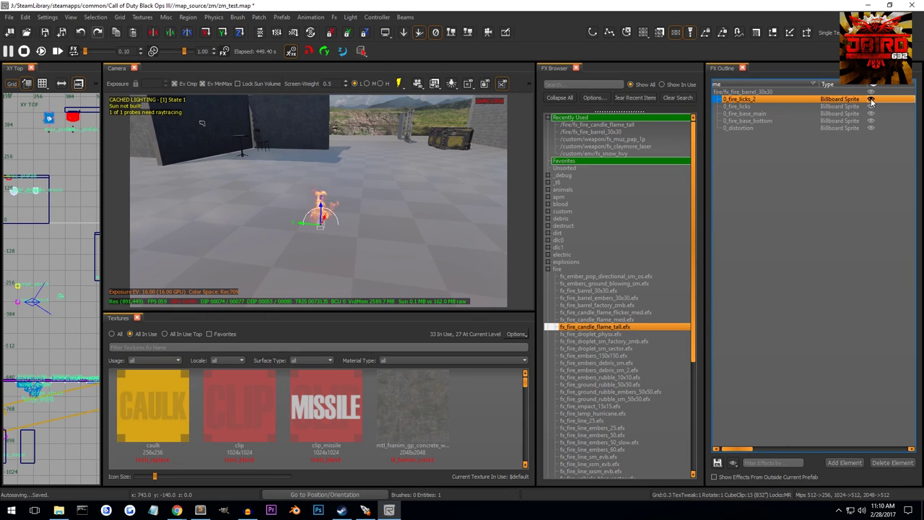
click(870, 107)
ctrl+click(874, 114)
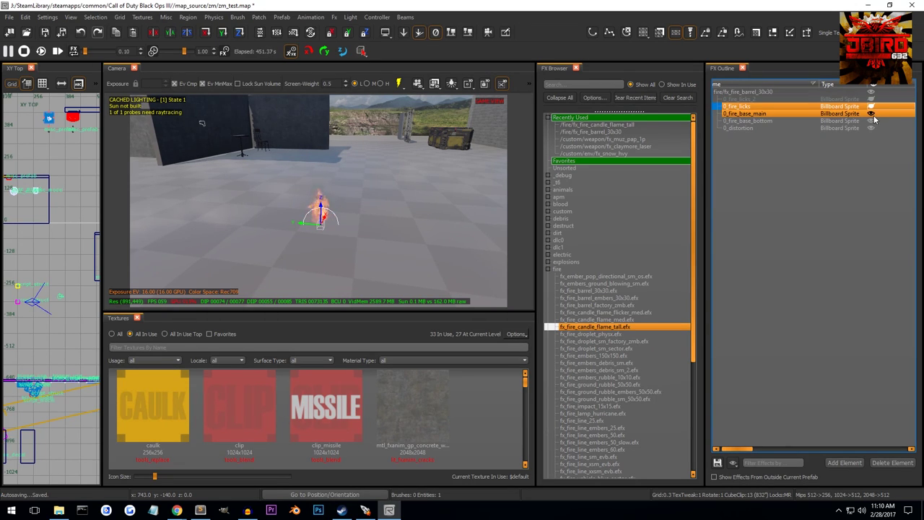
click(872, 114)
ctrl+click(872, 121)
click(871, 121)
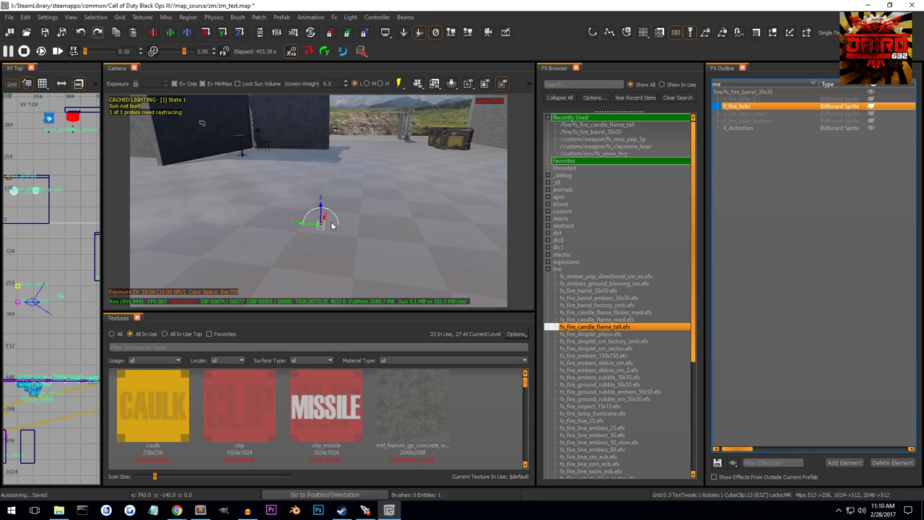
right_drag(333, 176, 342, 176)
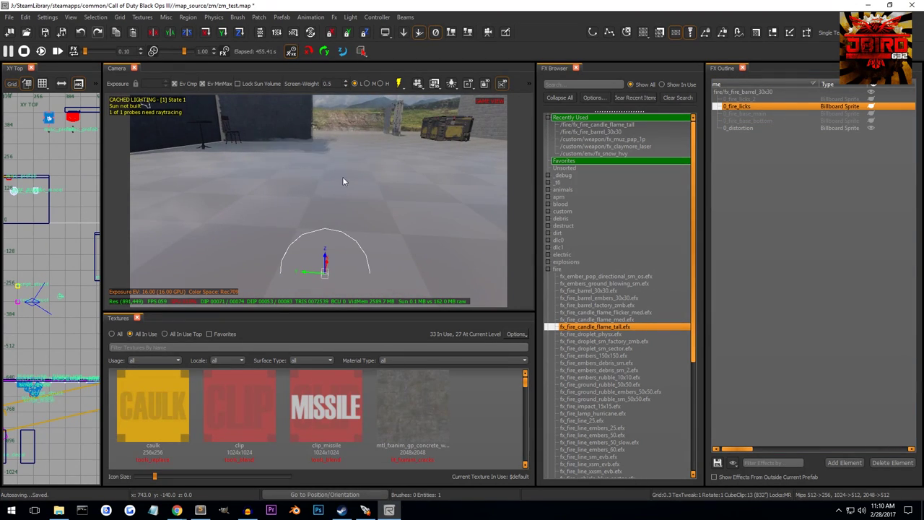
Make the fire barrel effect's base bottom, base main and both fire licks elements visible again
click(871, 122)
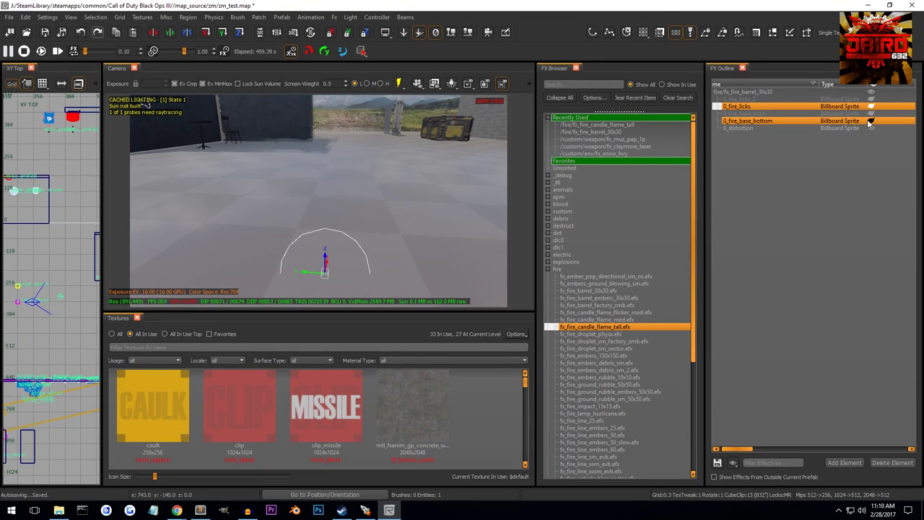
click(872, 114)
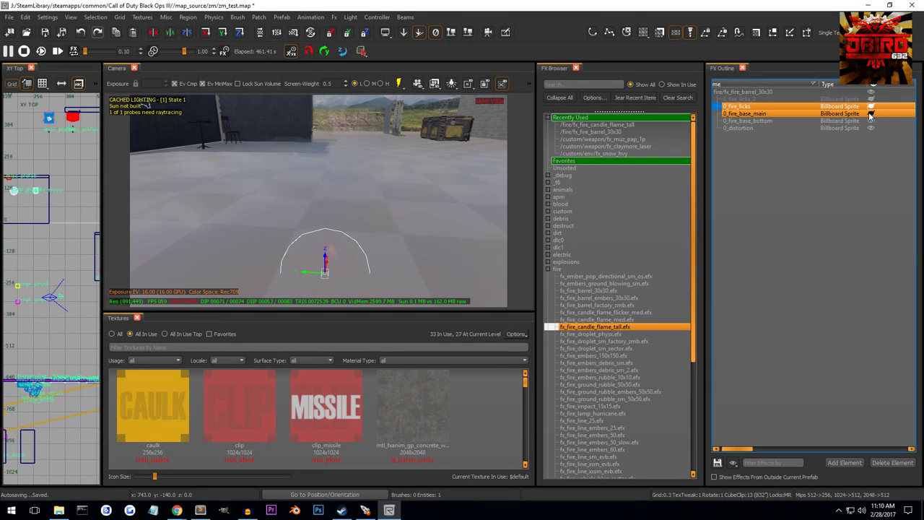
click(874, 106)
click(871, 100)
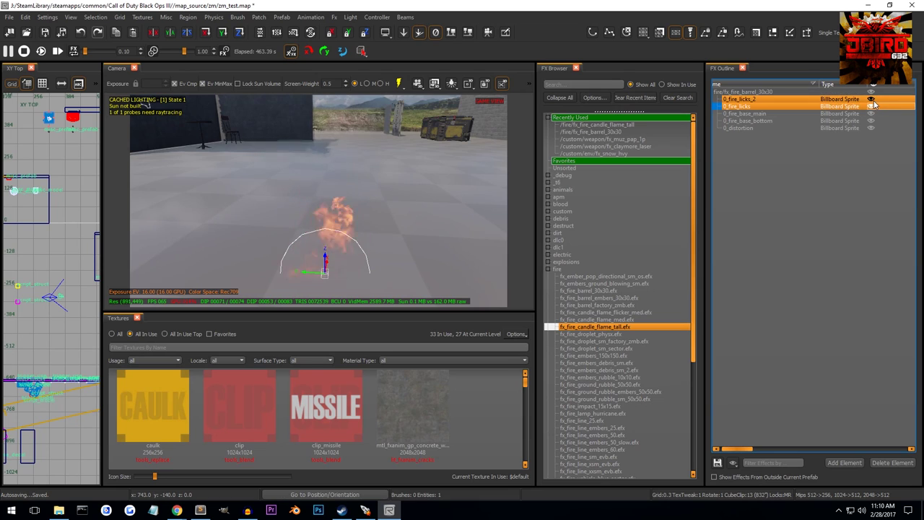
right_drag(354, 208, 371, 163)
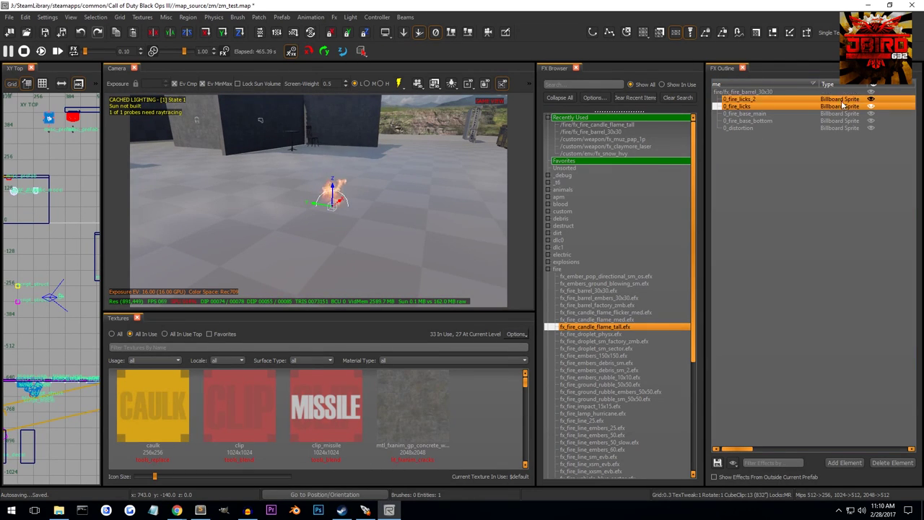
Add a new element to the fire barrel effect and delete it again
drag(737, 452, 696, 429)
ctrl+click(841, 128)
ctrl+click(815, 129)
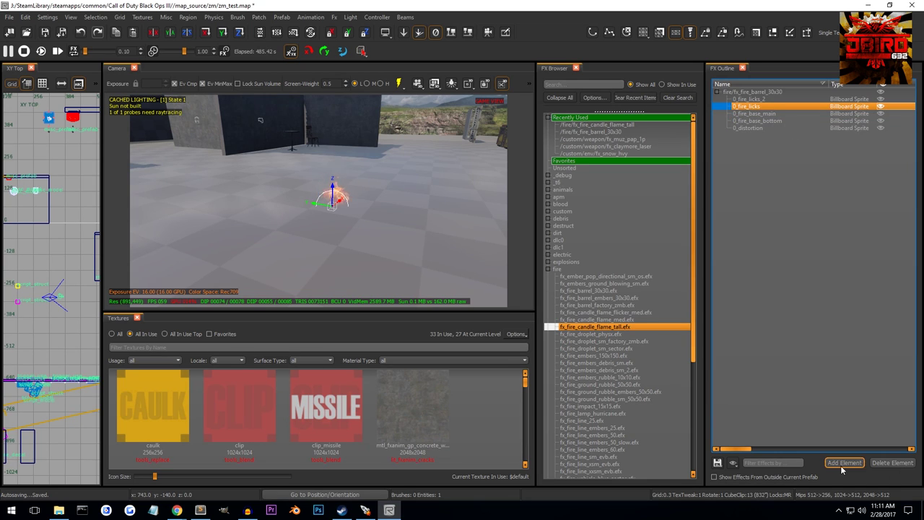
click(748, 129)
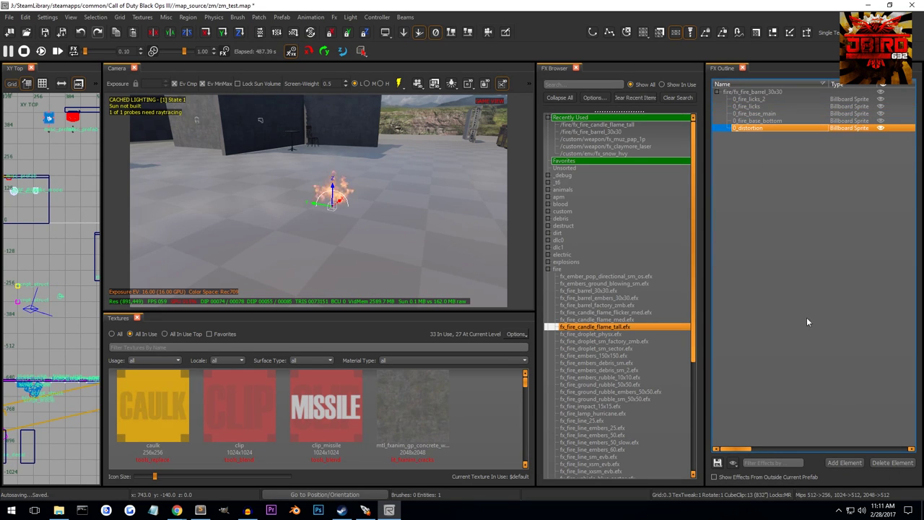
click(851, 466)
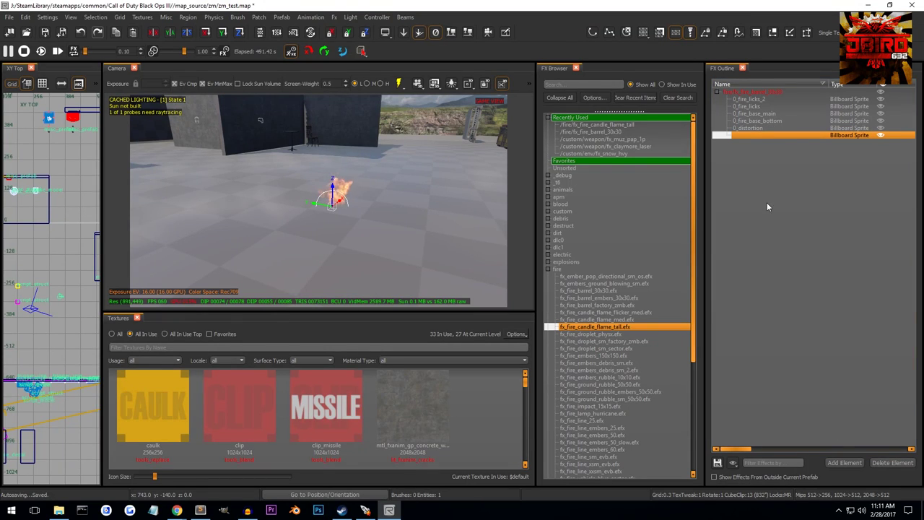
click(903, 464)
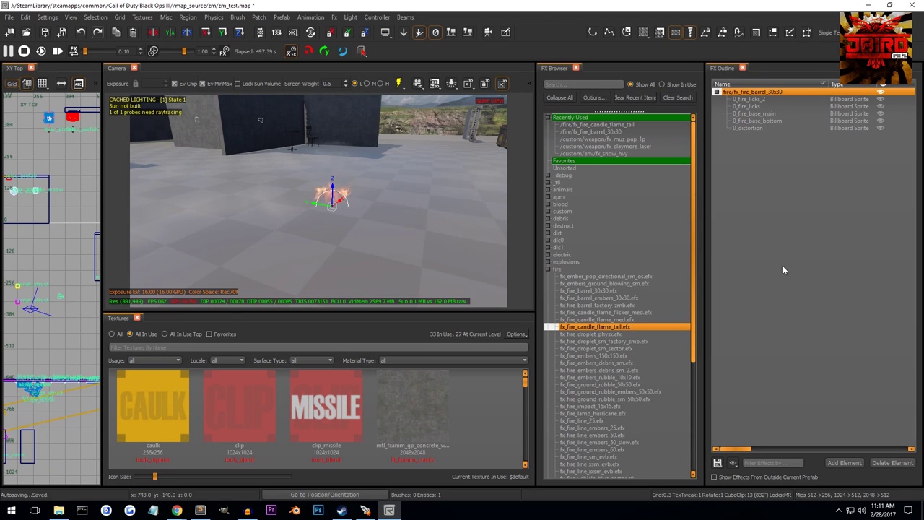
Show the FX Properties window with the effect's Generation settings
key(Up)
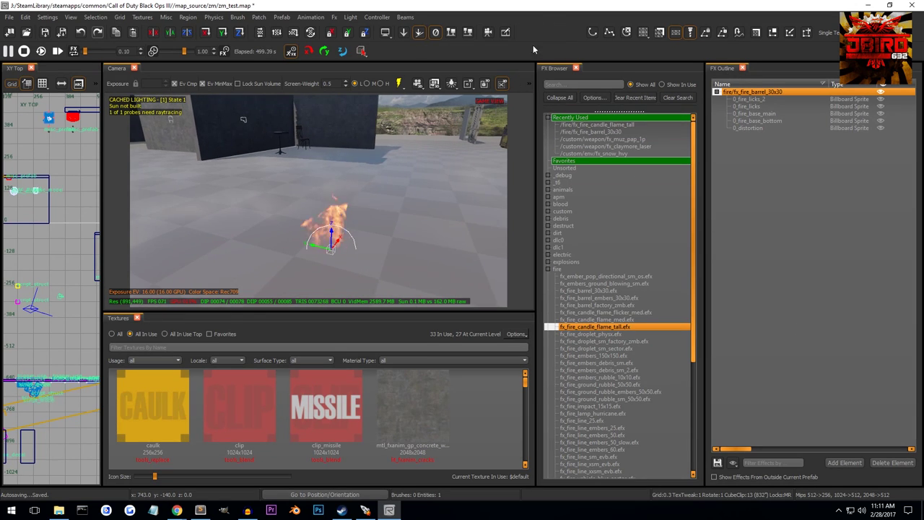
right_click(549, 30)
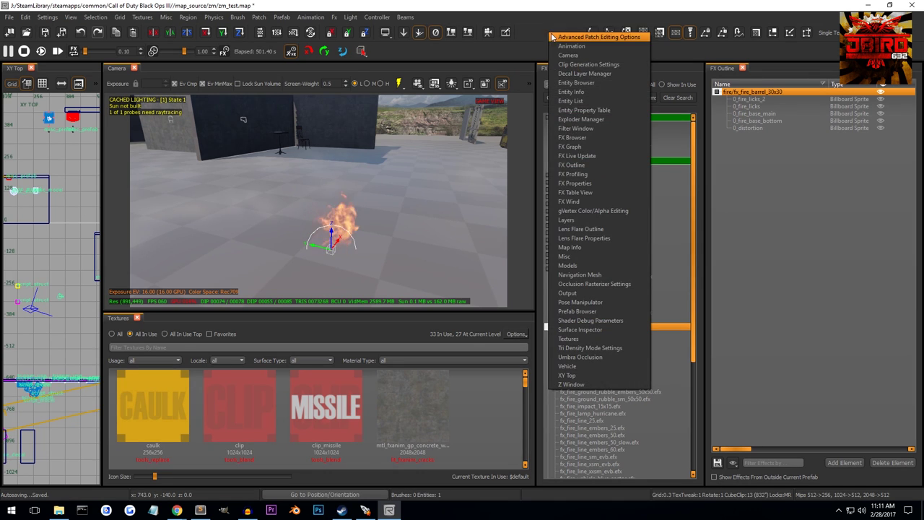
click(587, 185)
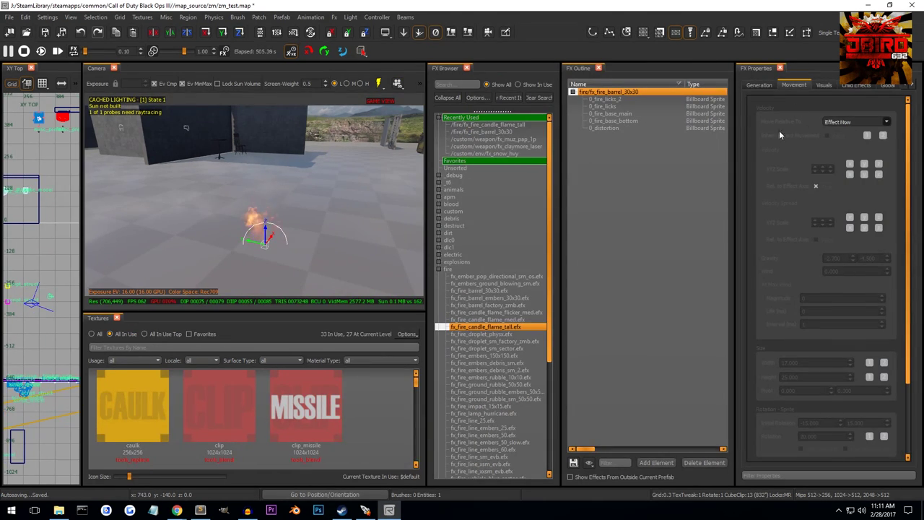
click(763, 85)
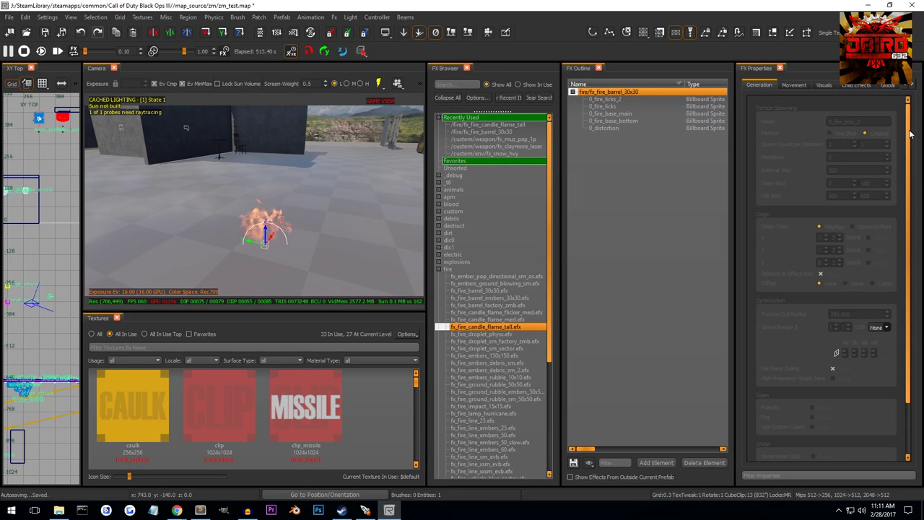
Rename the fire barrel effect's 0_fire_licks_2 element to "whatever we want"
click(615, 99)
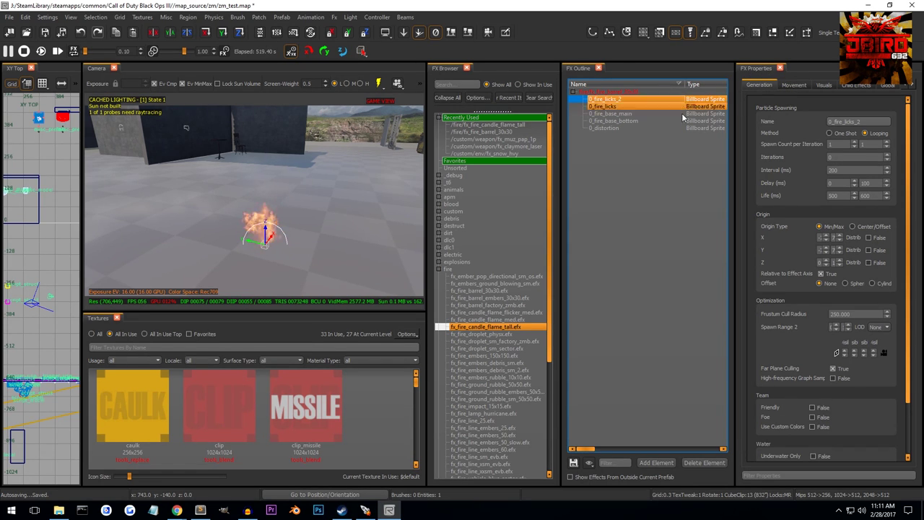
click(616, 99)
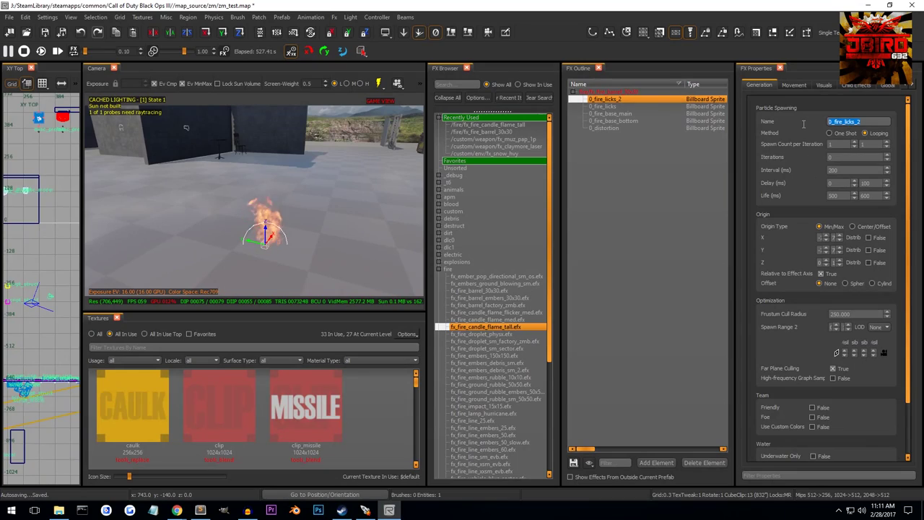
text(w)
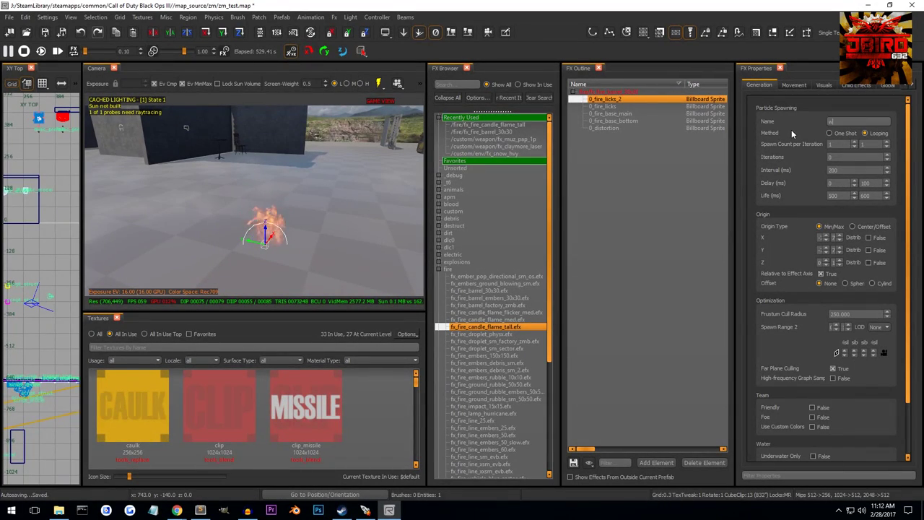
text(hatever)
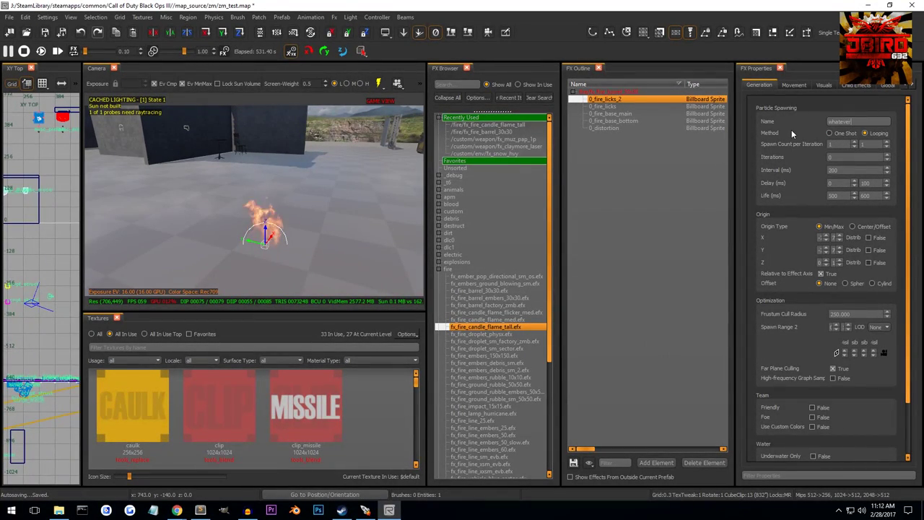
text( we want)
key(Return)
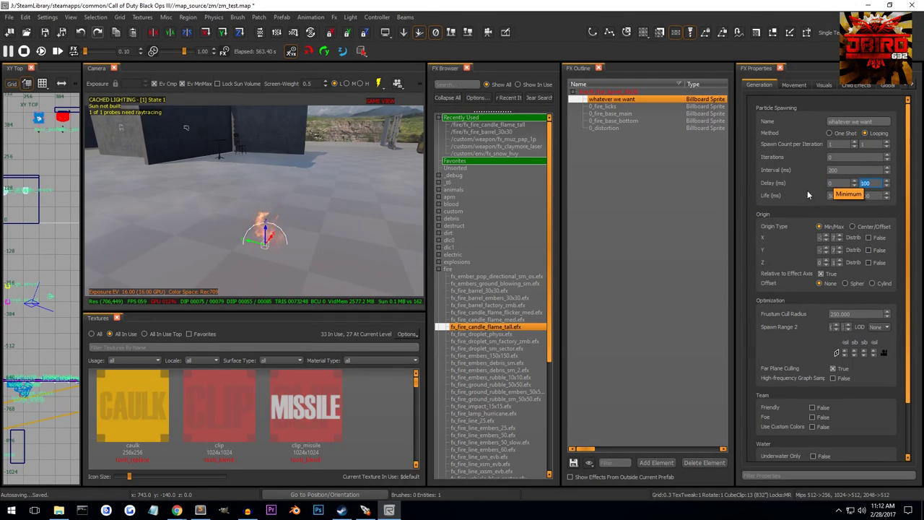
Widen the FX Properties window so the element's Generation values can be read in full
click(840, 195)
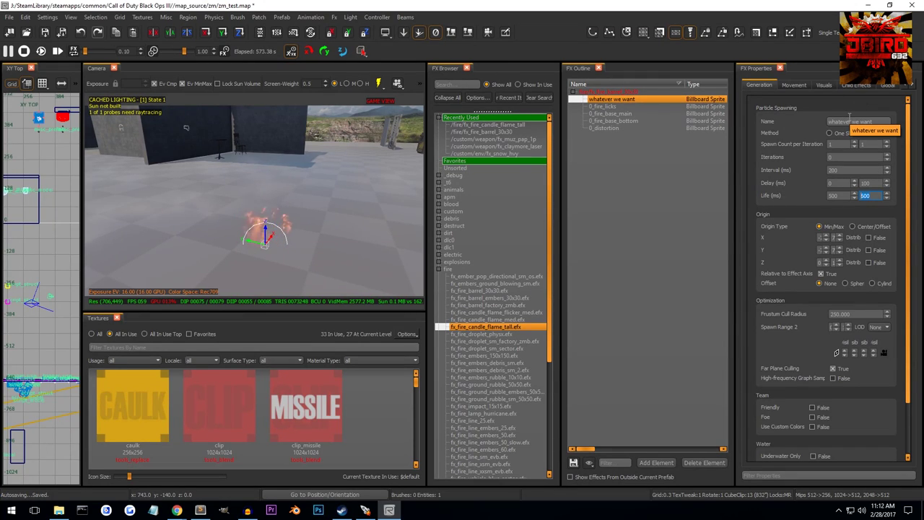
scroll(766, 166, down, 1)
drag(735, 182, 674, 184)
scroll(728, 185, up, 1)
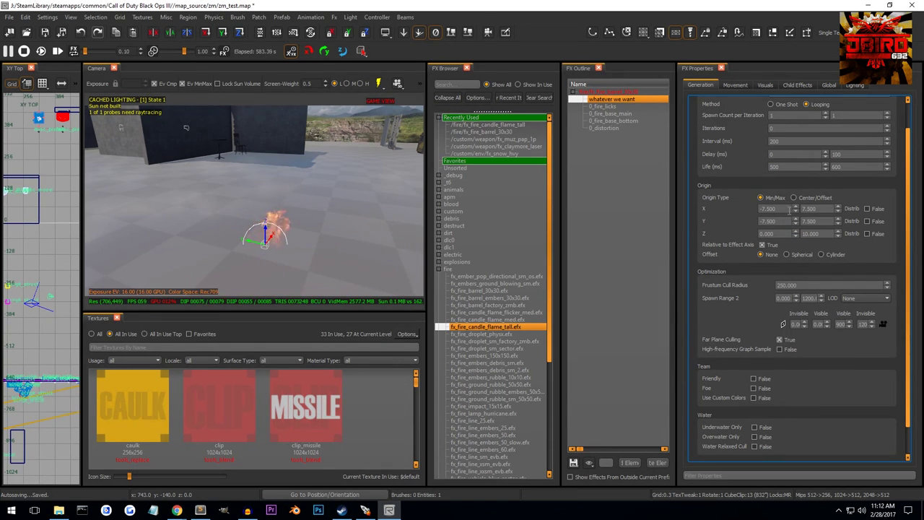
Set the element's minimum X origin to -1000 and look around the effect in the camera view
drag(782, 209, 714, 204)
text(-1000)
key(Return)
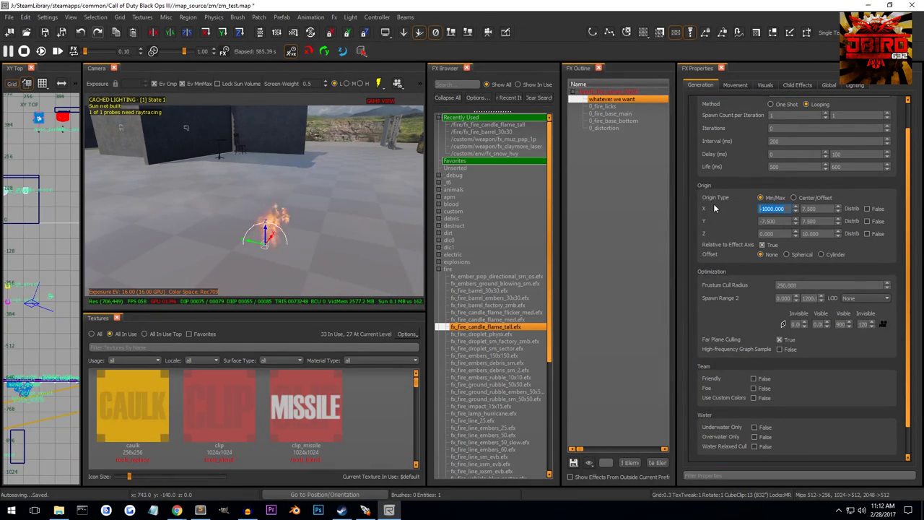
mouse_move(207, 251)
right_down()
mouse_move(131, 251)
mouse_move(200, 242)
right_up()
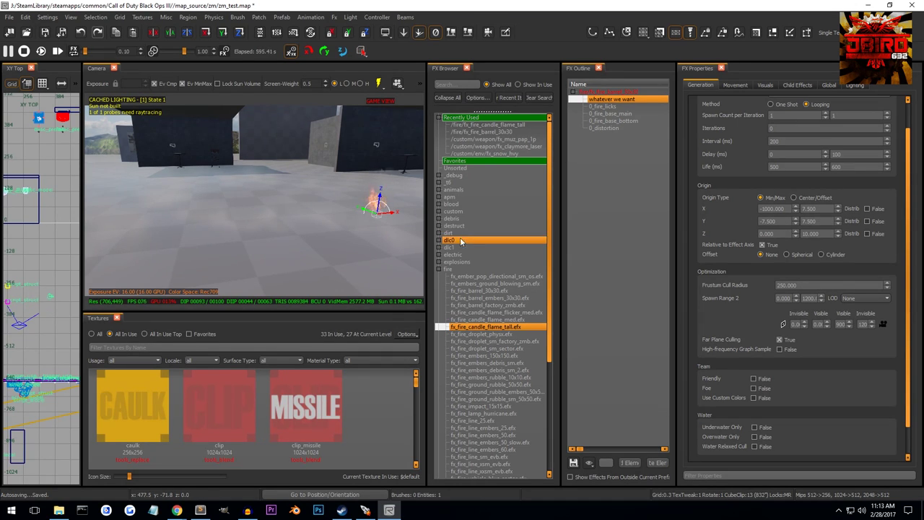
right_drag(284, 238, 284, 238)
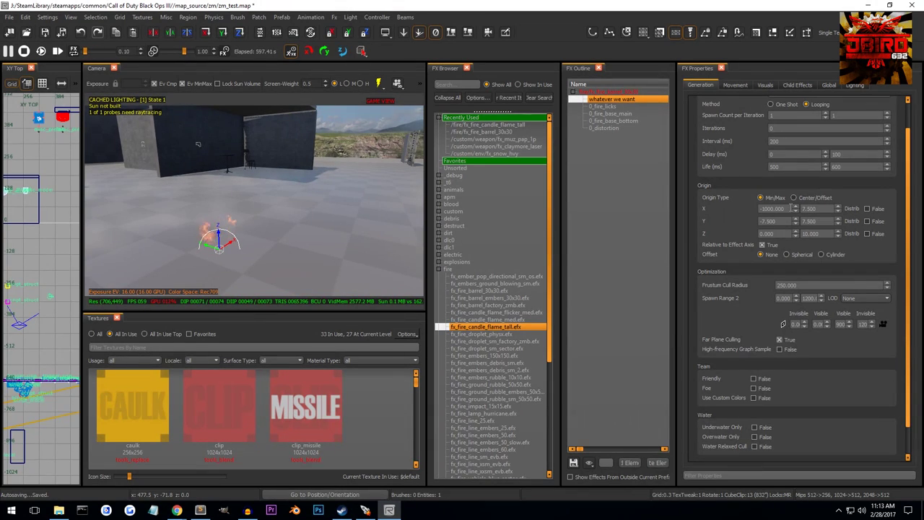
Set the element's minimum X origin to 0 and go over the Y and Z origin values
text(0)
key(Return)
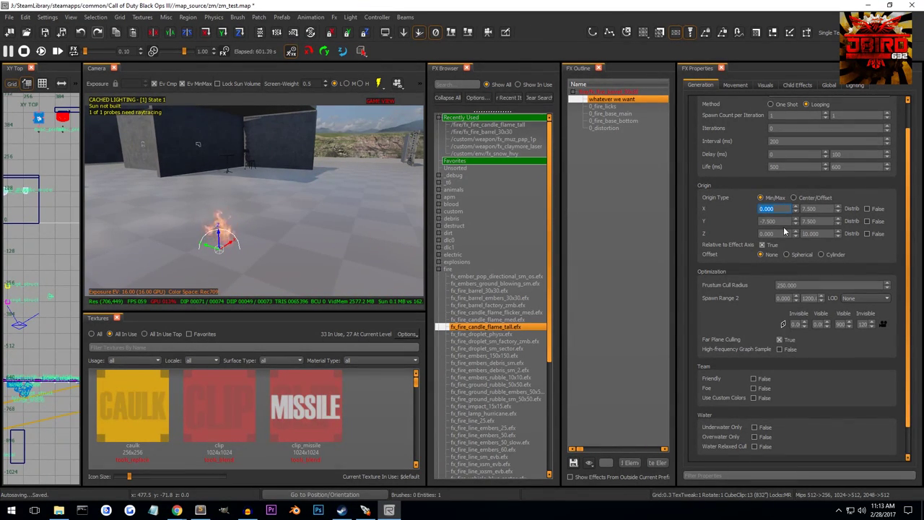
double_click(771, 220)
key(Tab)
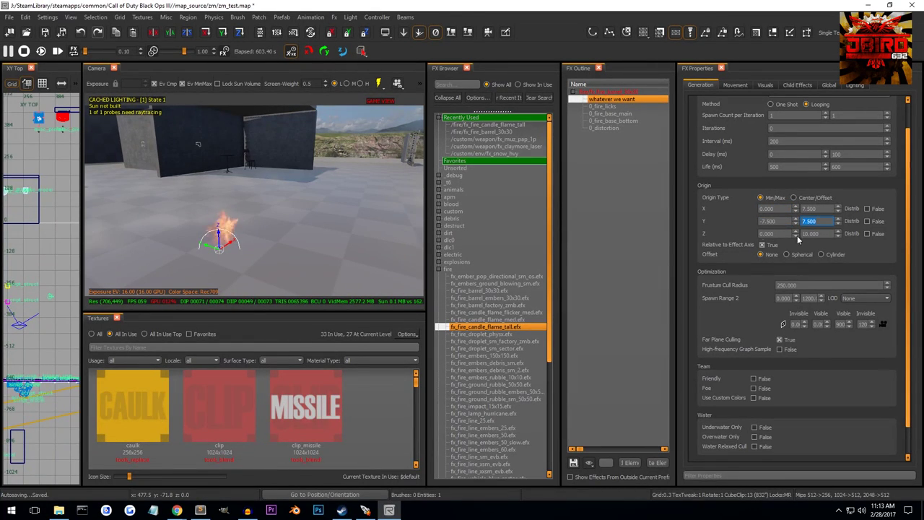
double_click(785, 234)
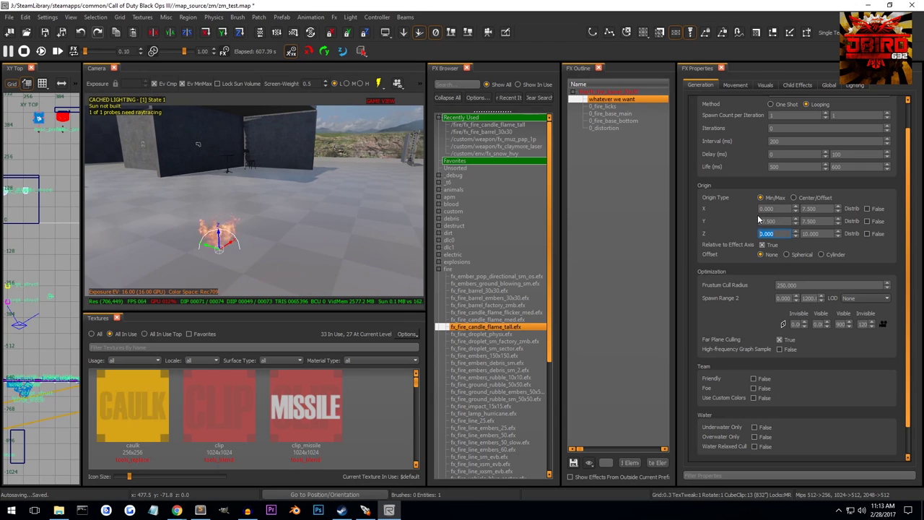
Examine the element's Optimization, Team, Water and Exclusion Volumes settings, including the Frustum Cull Radius
scroll(749, 288, down, 2)
scroll(743, 278, down, 1)
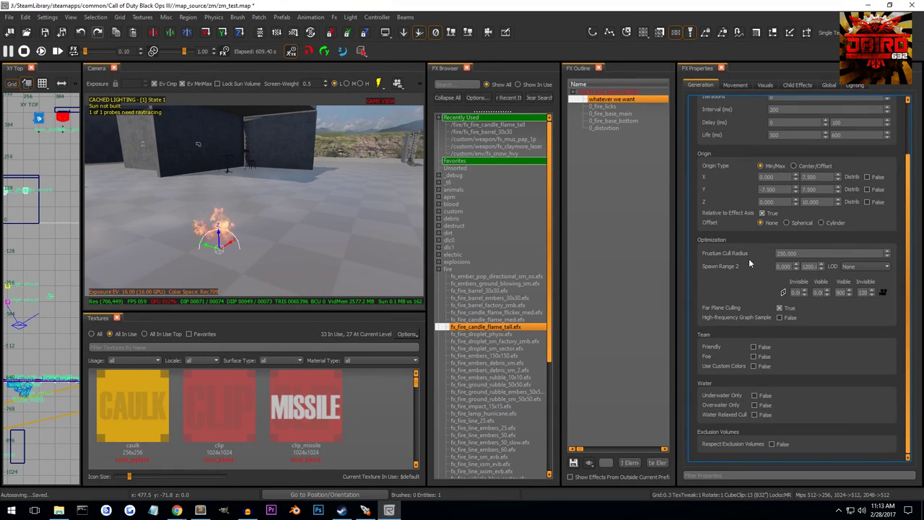
double_click(795, 253)
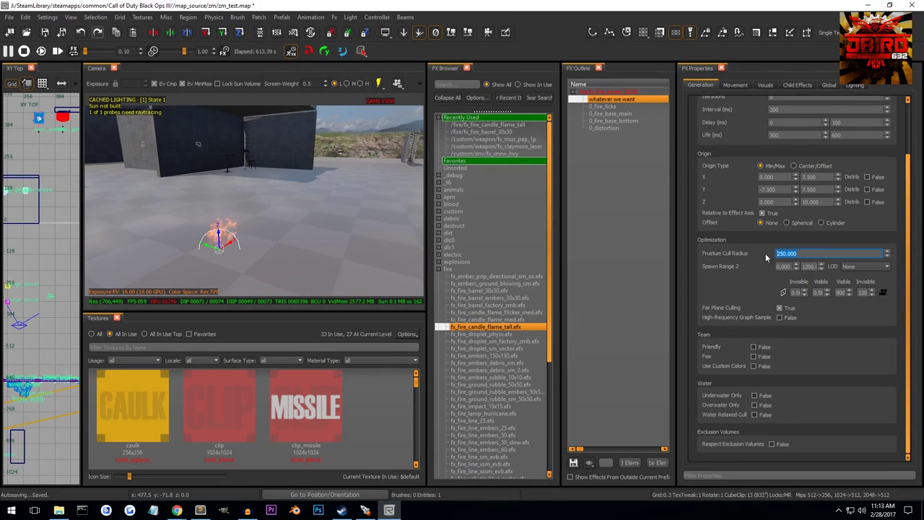
scroll(719, 304, up, 2)
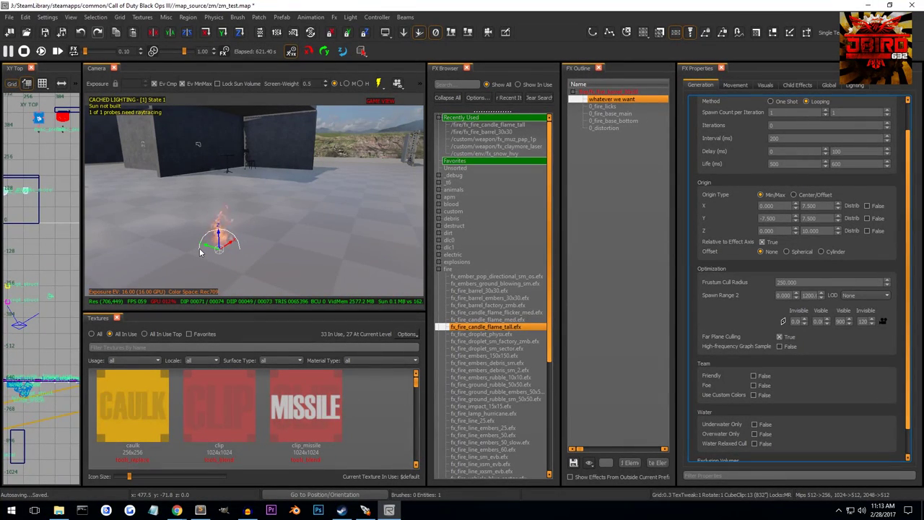
scroll(805, 350, down, 2)
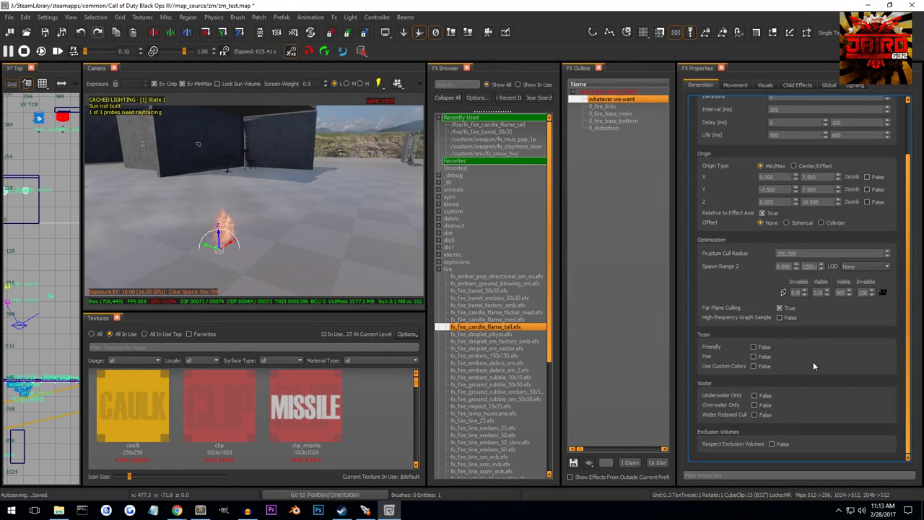
click(764, 408)
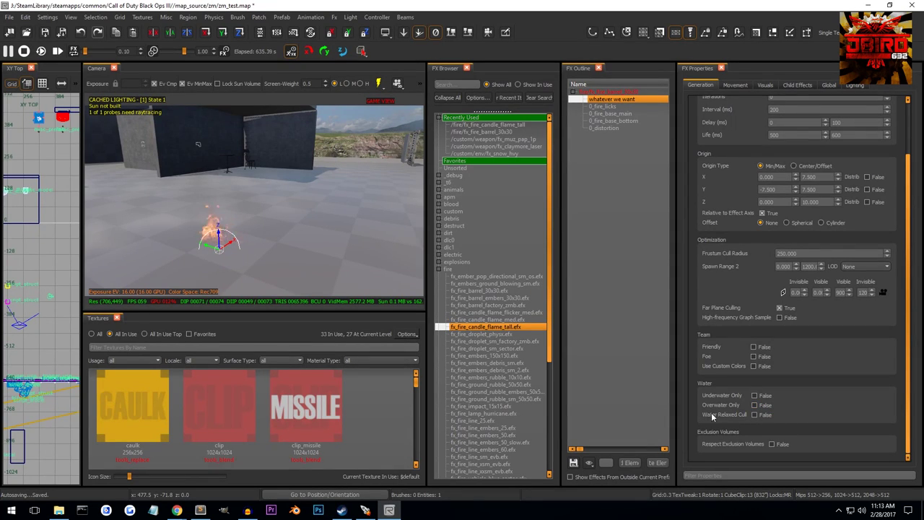
scroll(734, 162, up, 3)
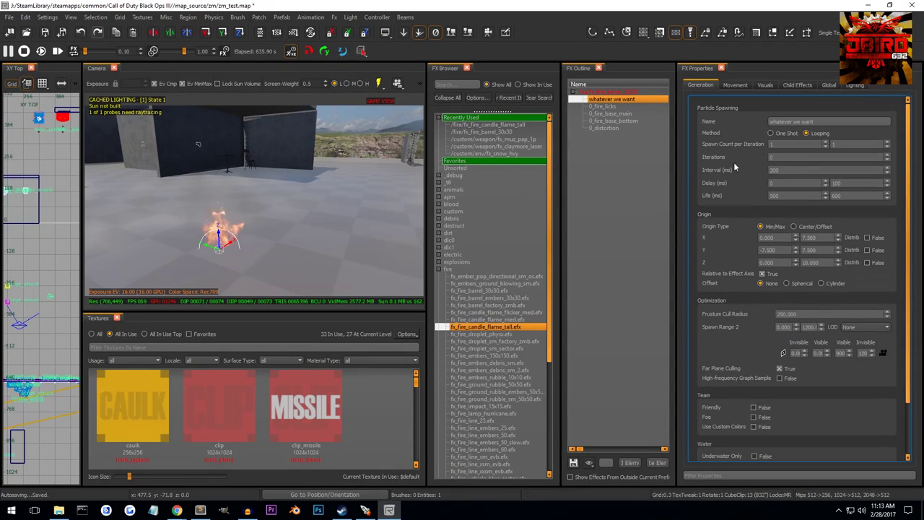
Show the element's Movement settings and look through the Move Relative To options, keeping Effect Now
click(737, 86)
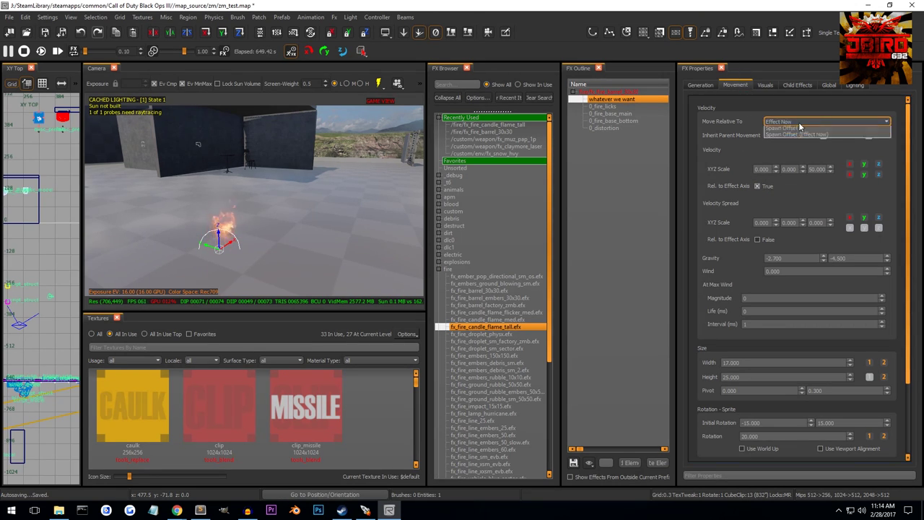
click(798, 122)
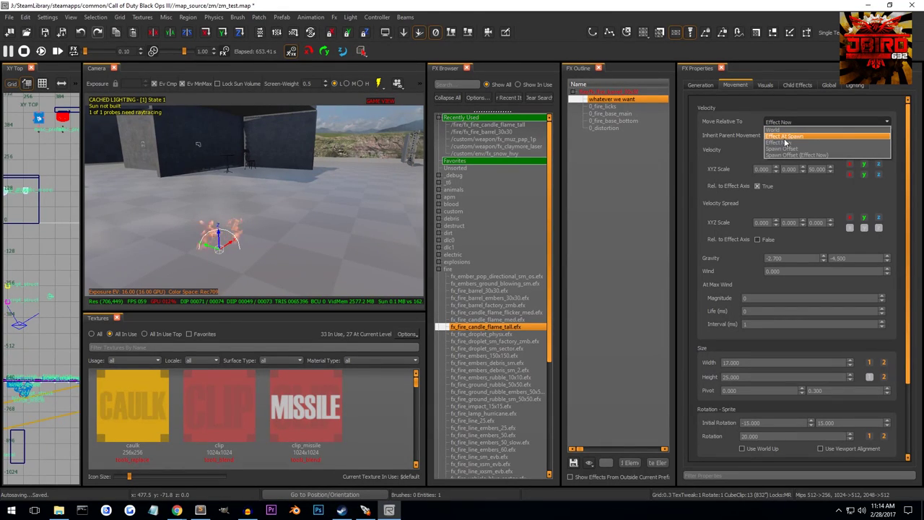
click(751, 120)
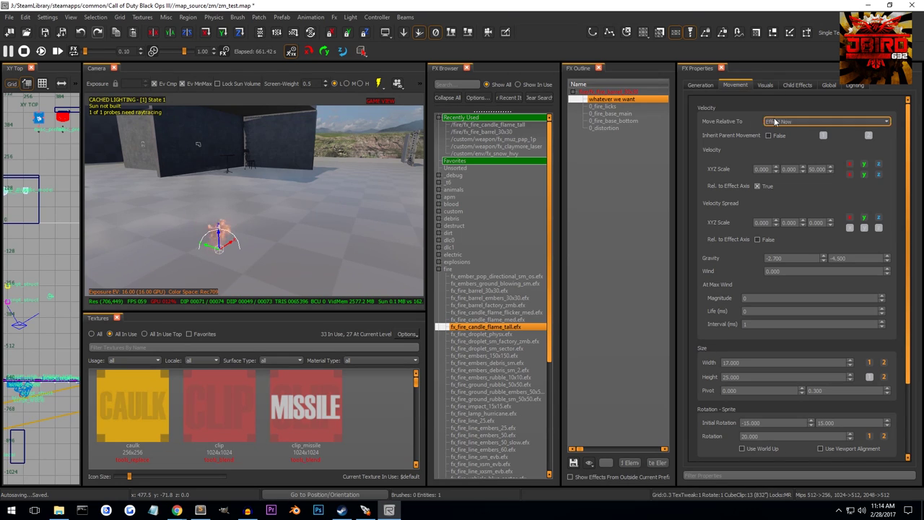
click(823, 120)
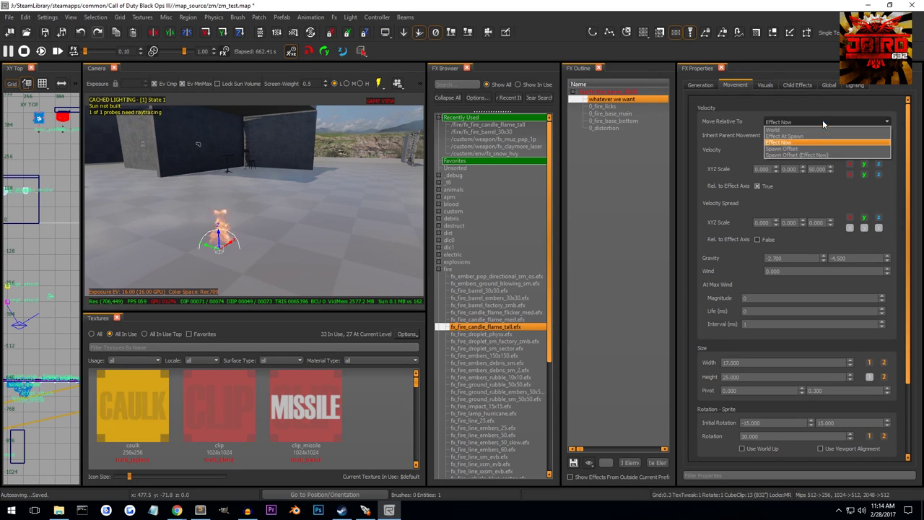
click(787, 145)
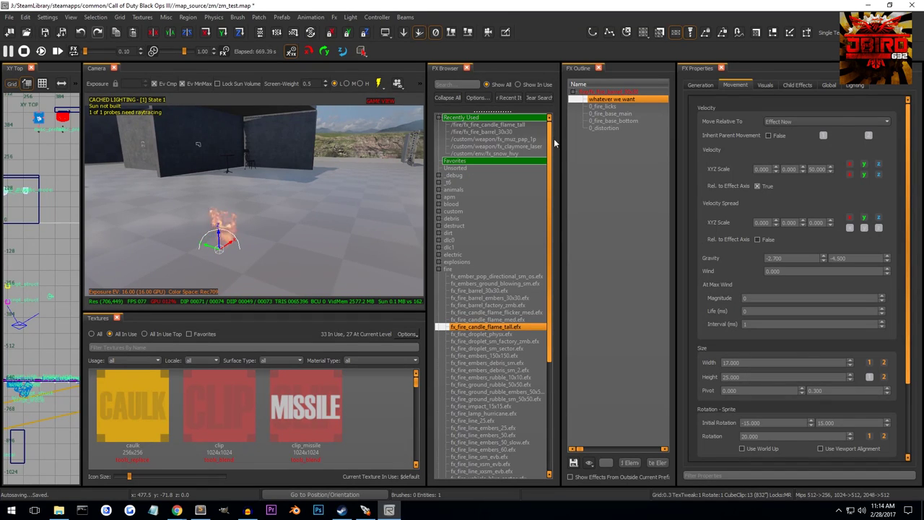
Try World for Move Relative To, restore Effect Now, and turn on Inherit Parent Movement
click(820, 122)
click(778, 131)
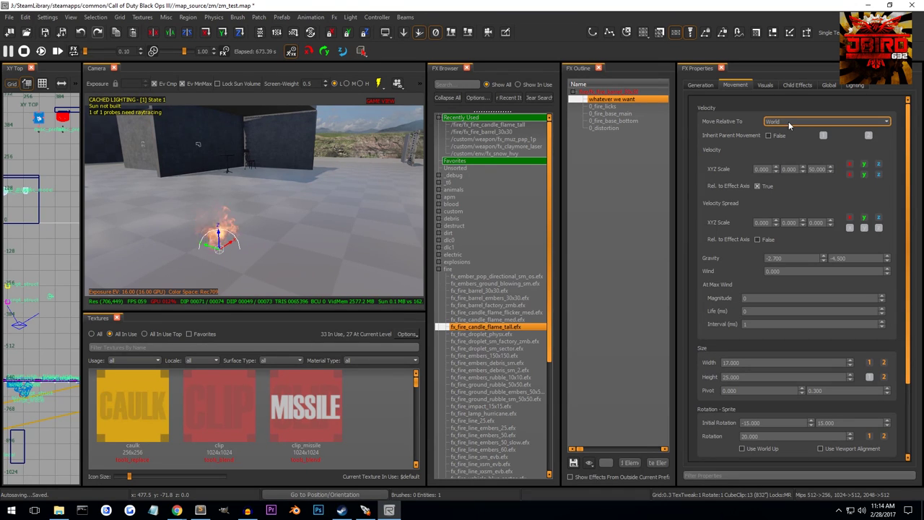
click(790, 121)
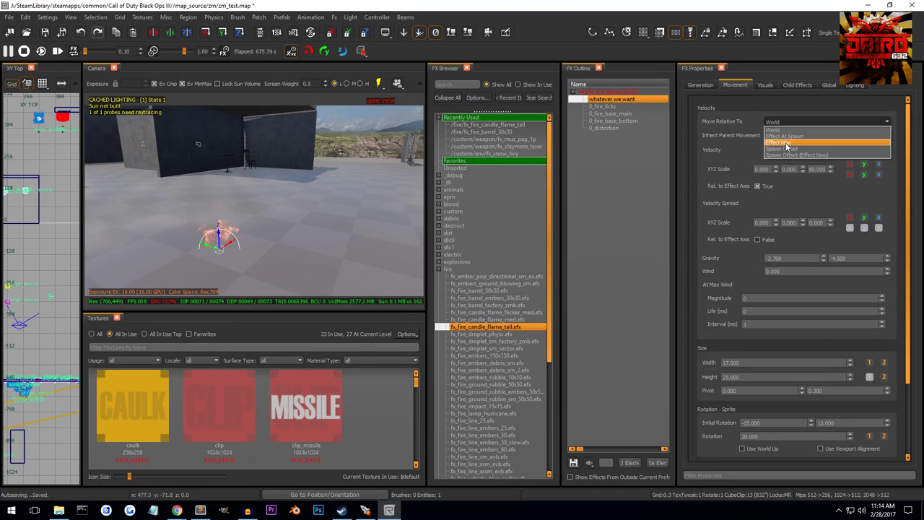
click(786, 144)
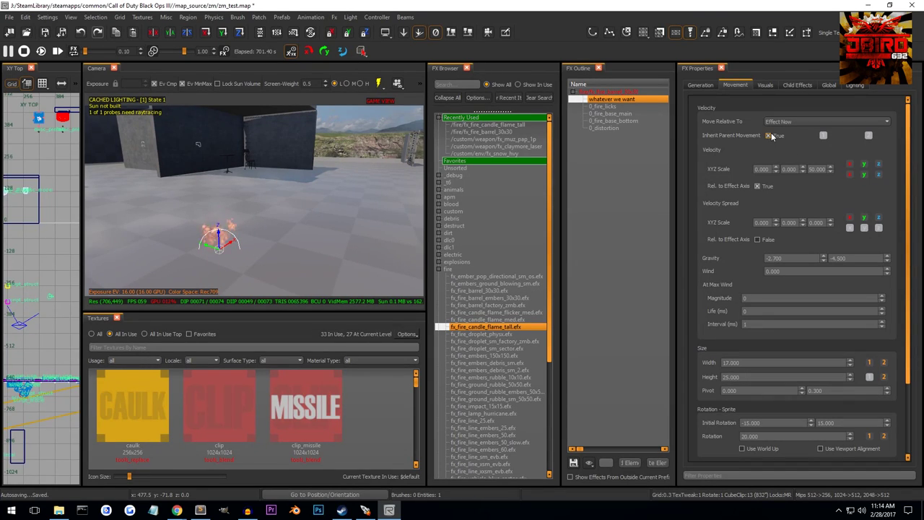
Open the FX Graph window for the element's Velocity settings
scroll(741, 147, down, 2)
scroll(738, 148, up, 1)
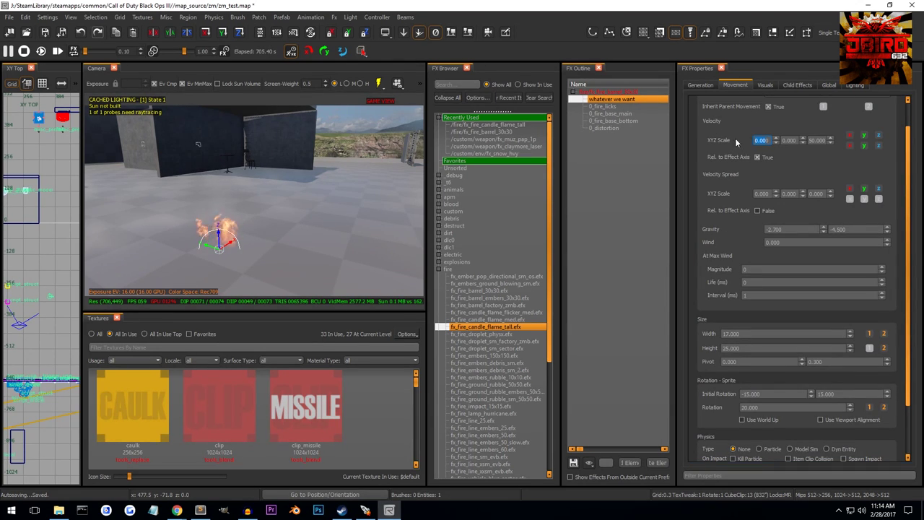
right_click(557, 35)
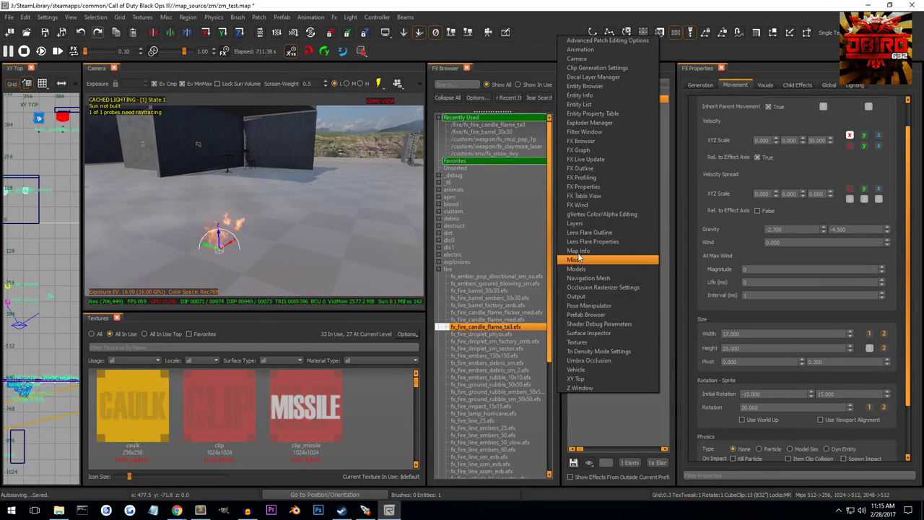
click(590, 151)
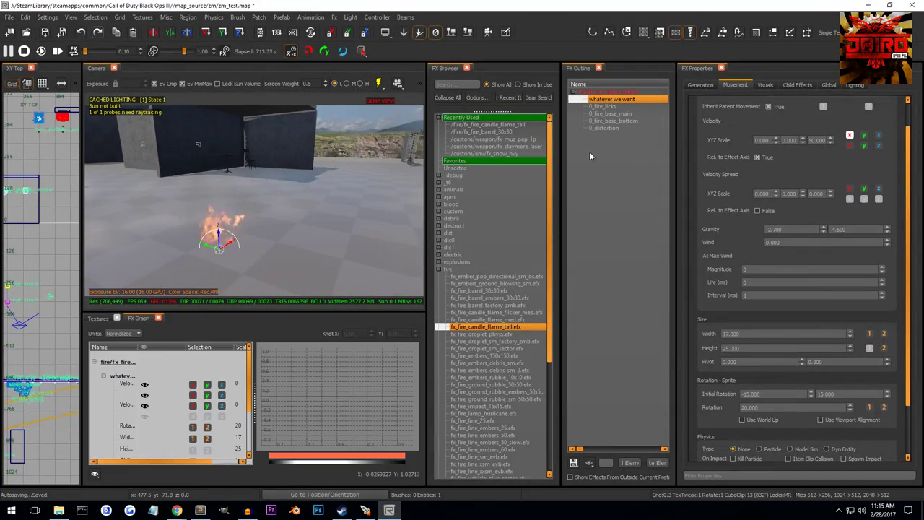
Widen the FX Graph's property list and its Name column so the property names are readable
drag(144, 320, 195, 375)
click(205, 385)
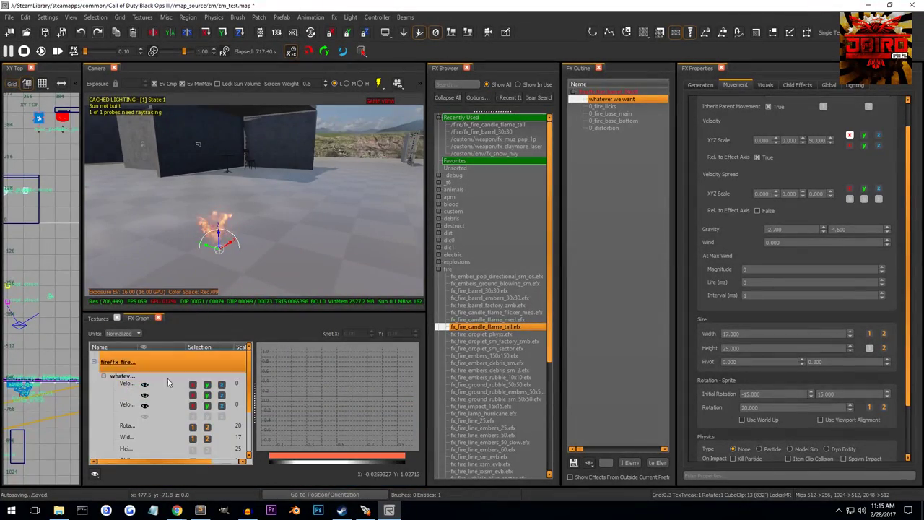
click(153, 437)
click(176, 412)
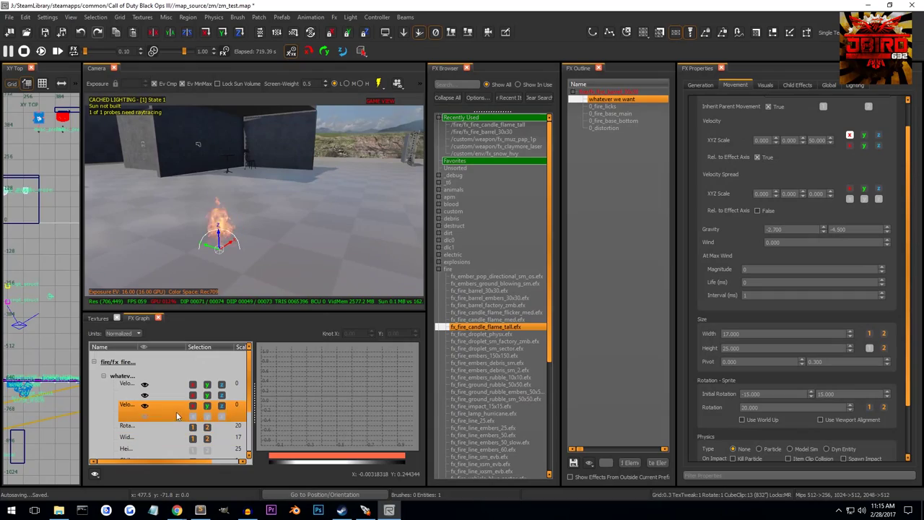
drag(254, 401, 345, 401)
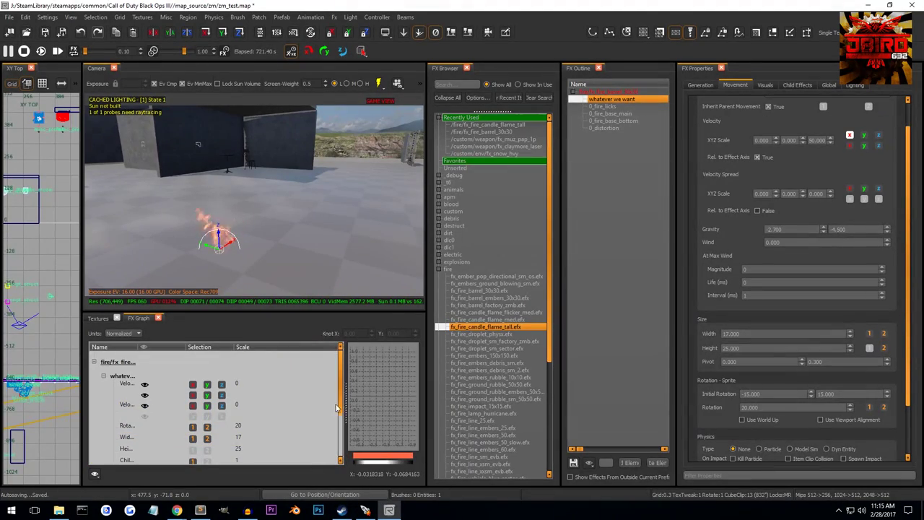
drag(139, 344, 204, 347)
Go through the element's graph properties, such as Rotation, Width/Diameter and Color, and narrow the list to enlarge the graph area
scroll(143, 389, down, 1)
click(137, 375)
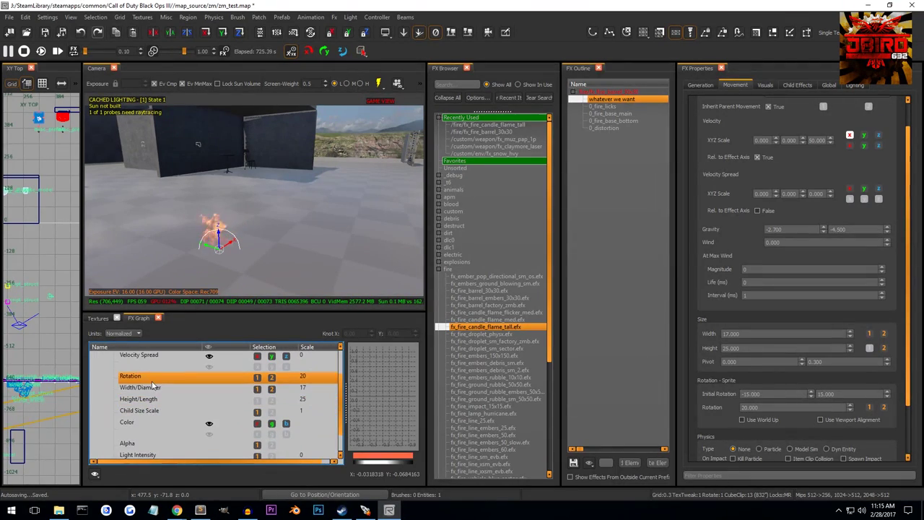
click(144, 387)
click(153, 425)
scroll(153, 428, down, 1)
click(137, 433)
scroll(144, 427, up, 2)
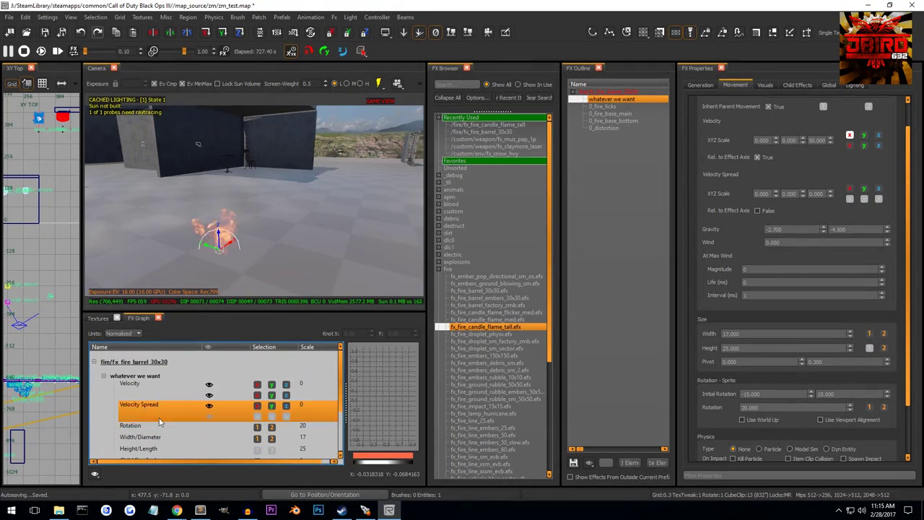
drag(345, 402, 203, 402)
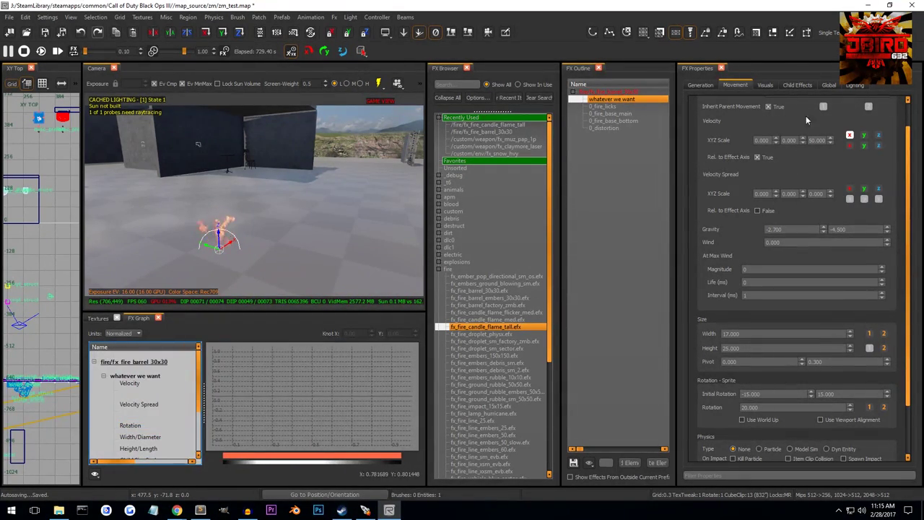
Compare the element's first set of Velocity X, Y and Z curves in the FX Graph, ending on the Z curve
click(863, 136)
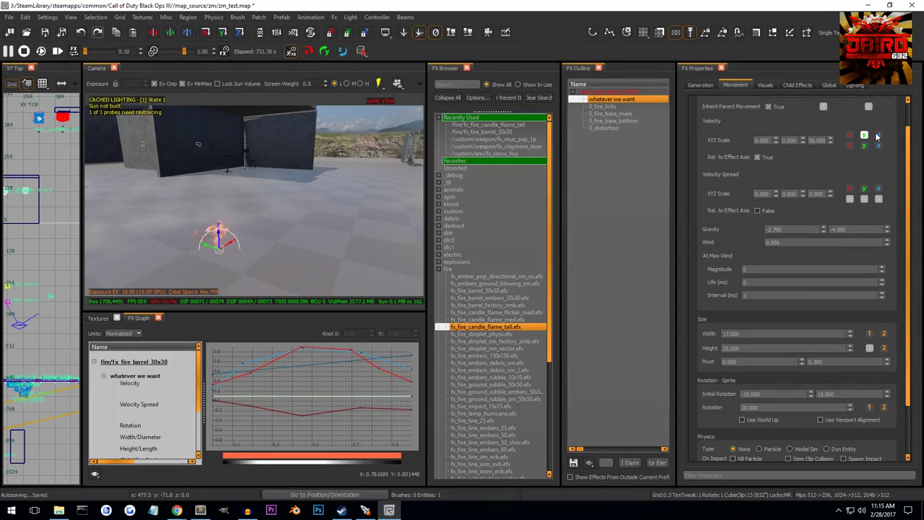
click(878, 136)
click(864, 136)
click(850, 136)
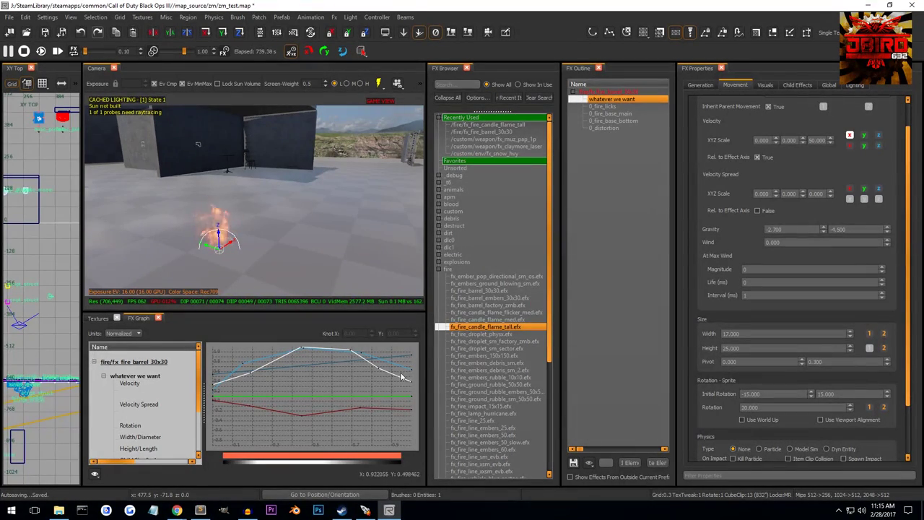
click(864, 136)
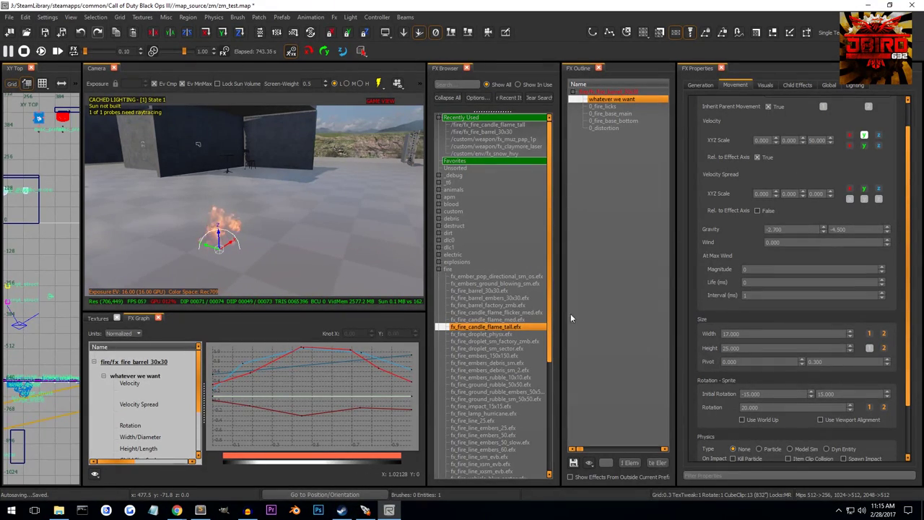
click(879, 135)
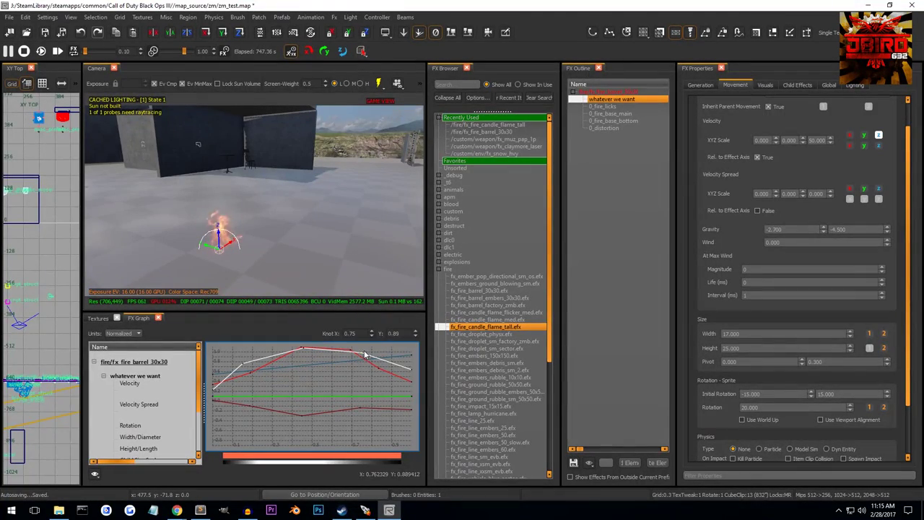
Move the first Velocity Z curve's knot to about X 0.76, Y 0.86, and shift the first Velocity X curve slightly lower
drag(361, 353, 365, 355)
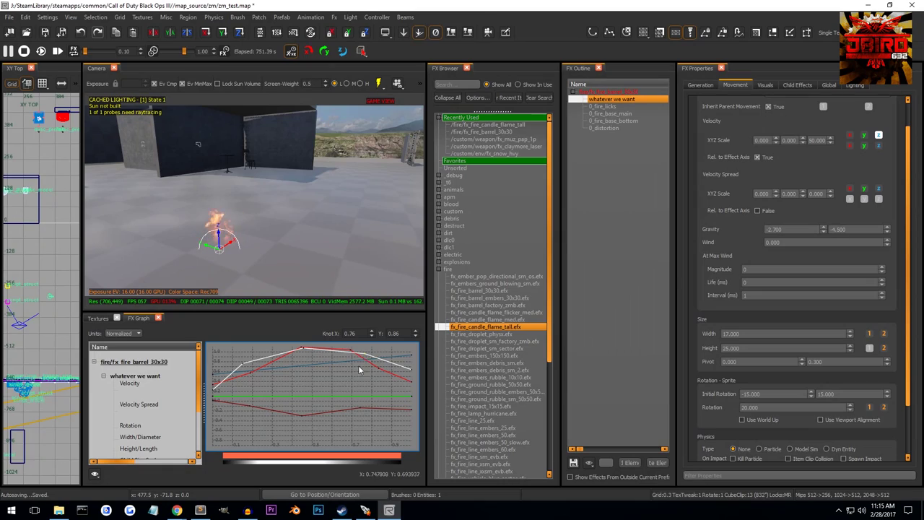
click(353, 382)
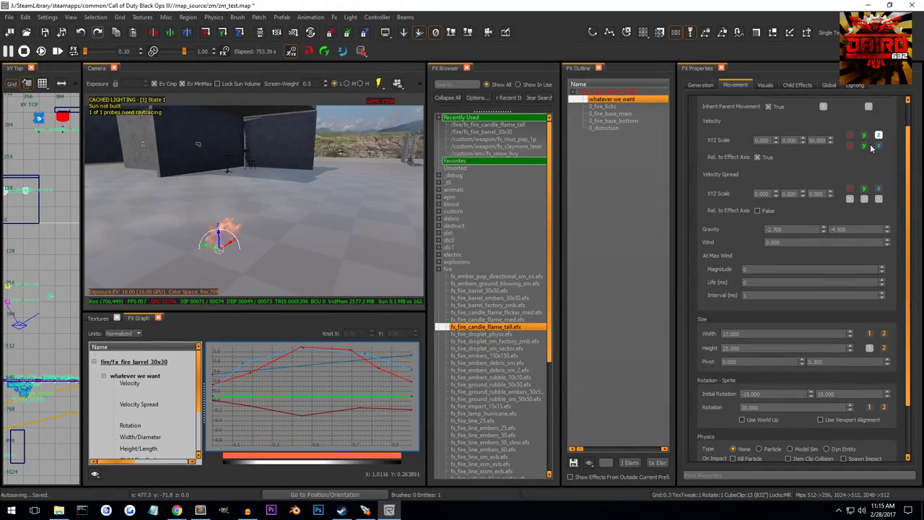
click(849, 137)
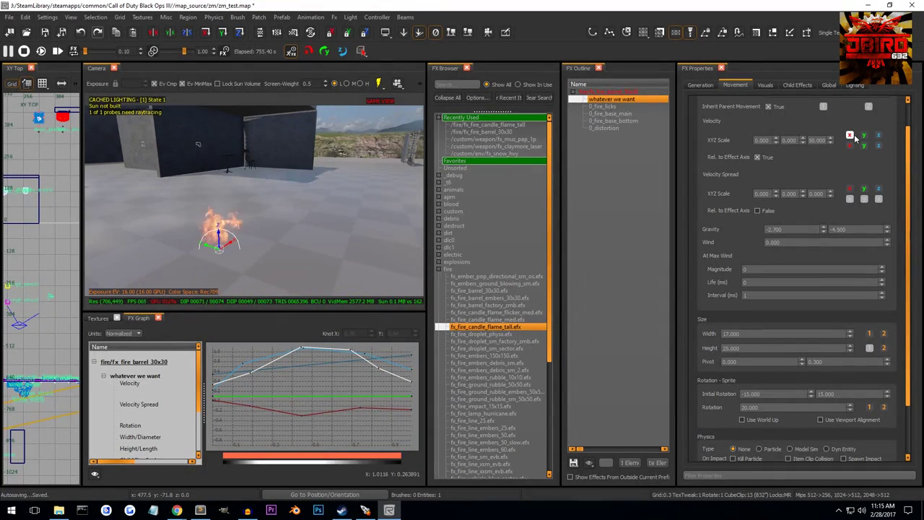
click(378, 368)
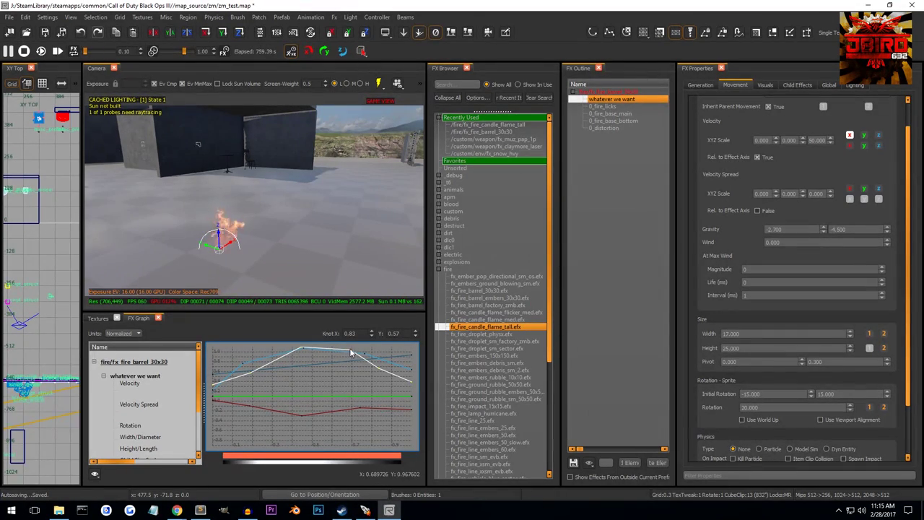
mouse_move(350, 350)
mouse_down()
mouse_move(345, 368)
mouse_move(345, 353)
mouse_up()
click(327, 353)
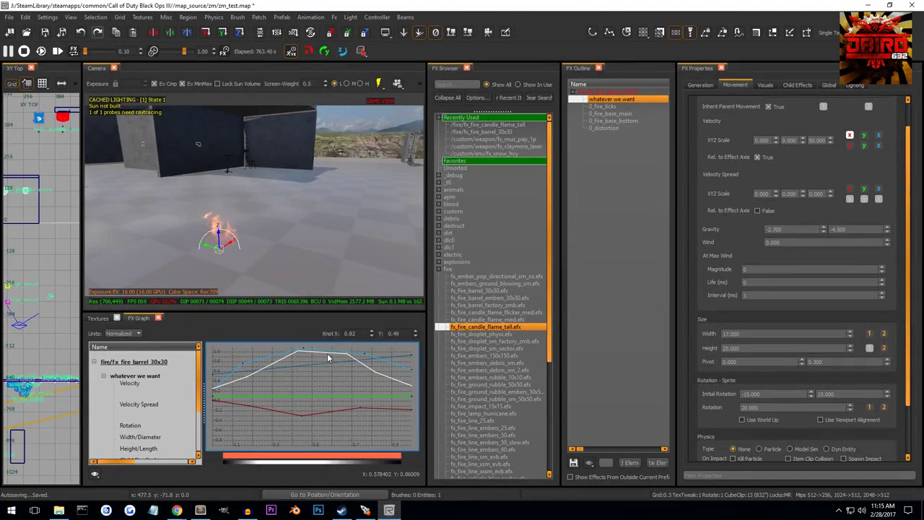
Add two extra knots to the first Velocity X curve, placing one at about X 0.55, Y 0.66, and delete both
drag(390, 377, 321, 365)
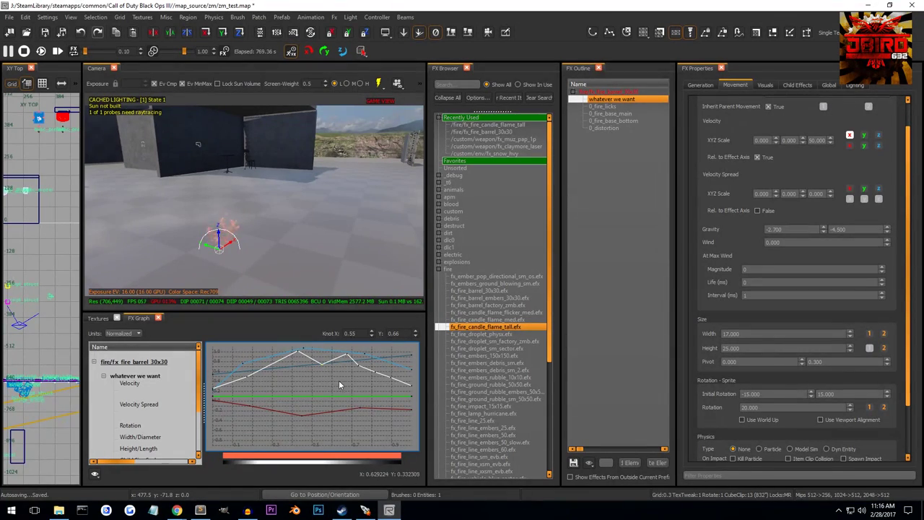
key(Delete)
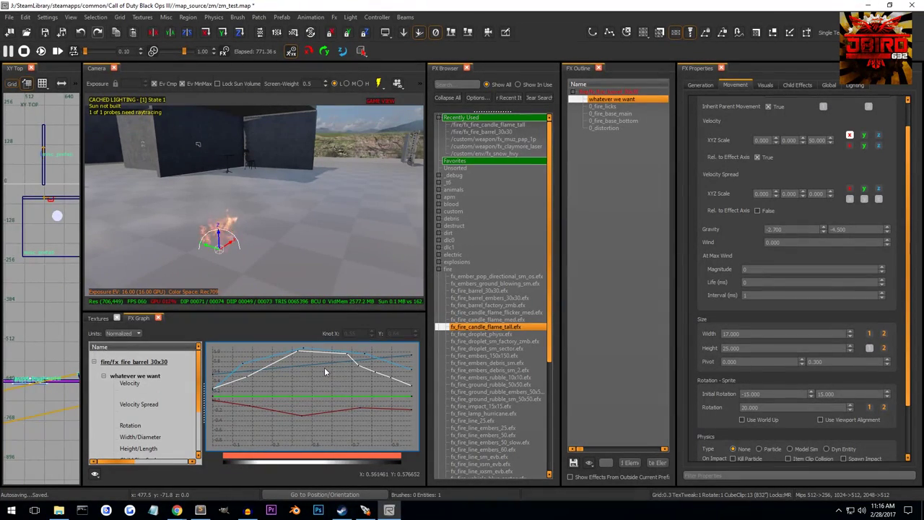
click(359, 365)
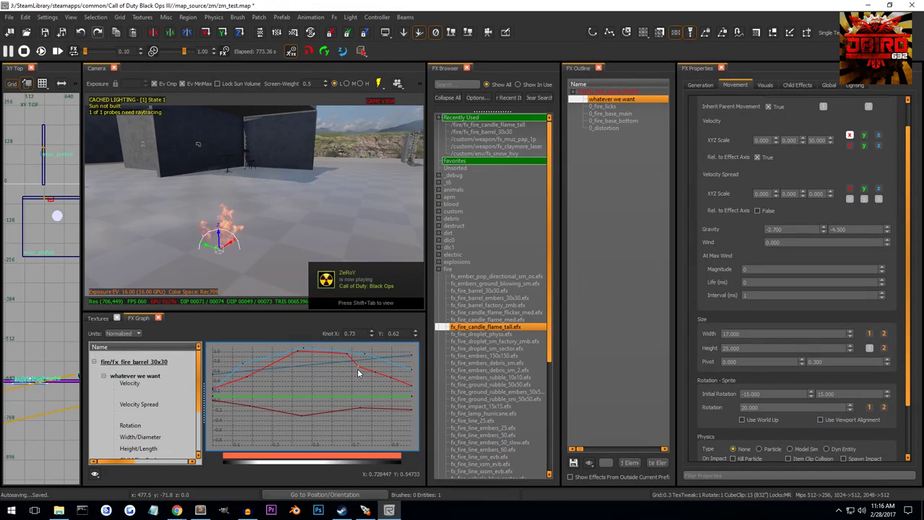
key(Delete)
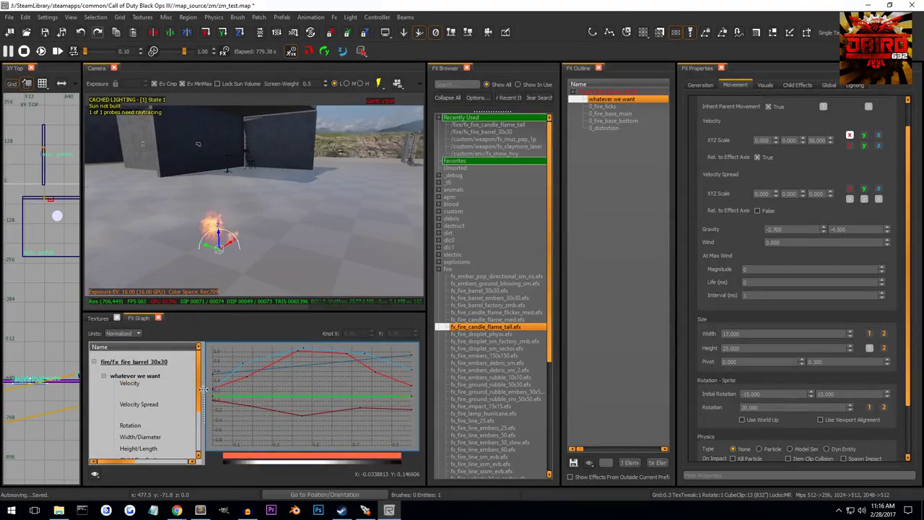
Widen the FX Graph's property list and show only the element's Color graph
drag(203, 389, 250, 390)
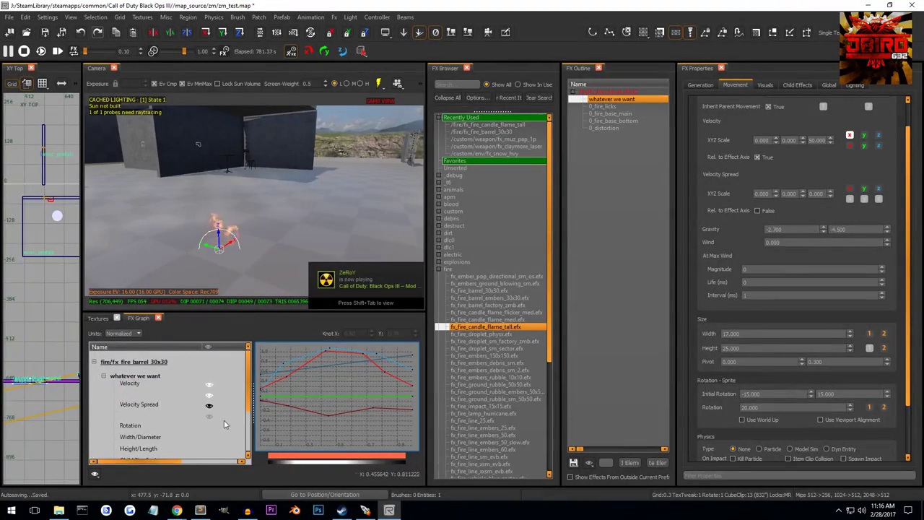
scroll(208, 372, down, 3)
click(168, 390)
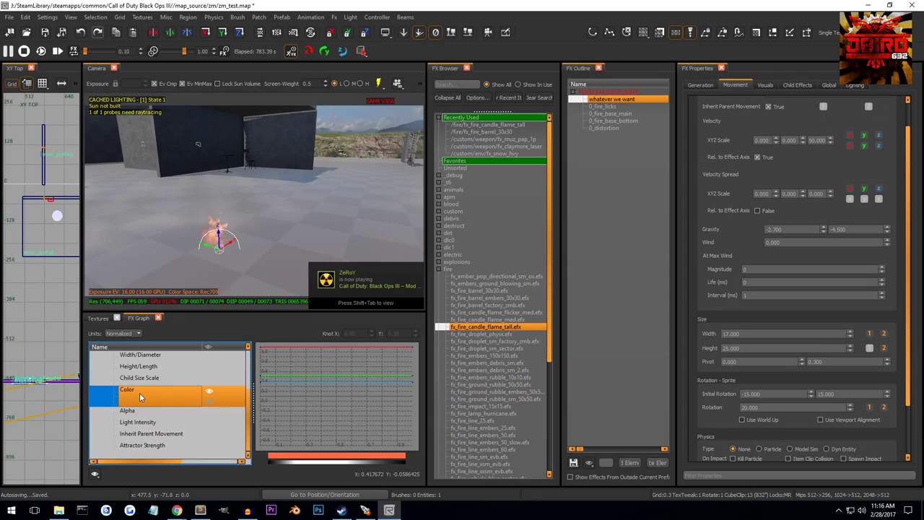
click(136, 380)
scroll(136, 374, up, 1)
scroll(138, 381, down, 1)
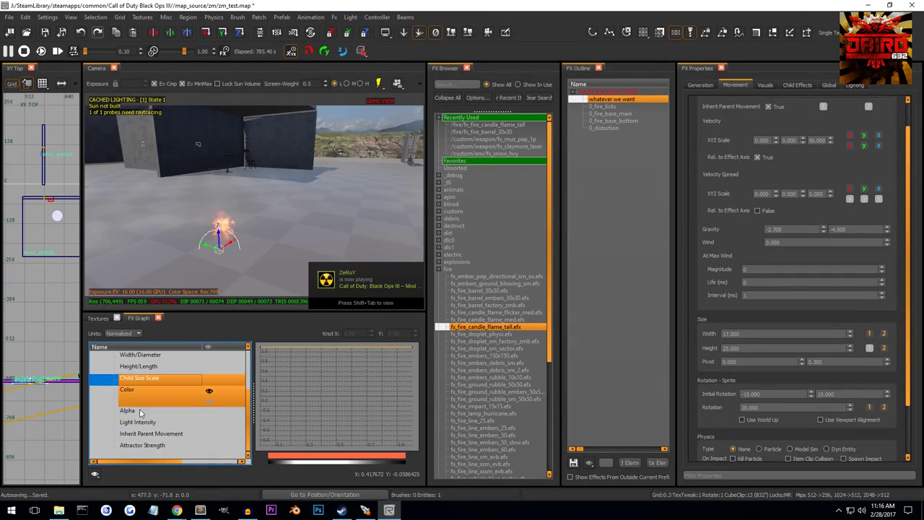
click(137, 390)
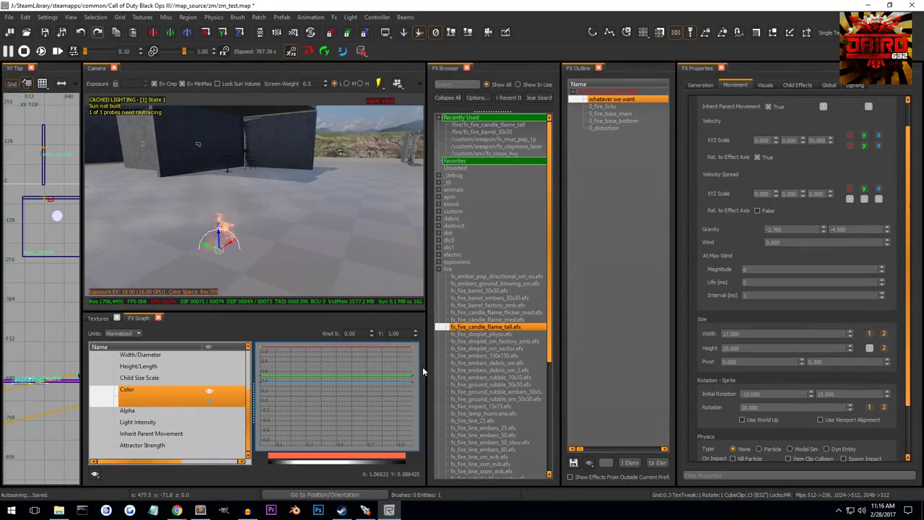
Lower the starting knots of the Color curves to 0.00 and raise the green curve's end knot to 1.00
click(414, 349)
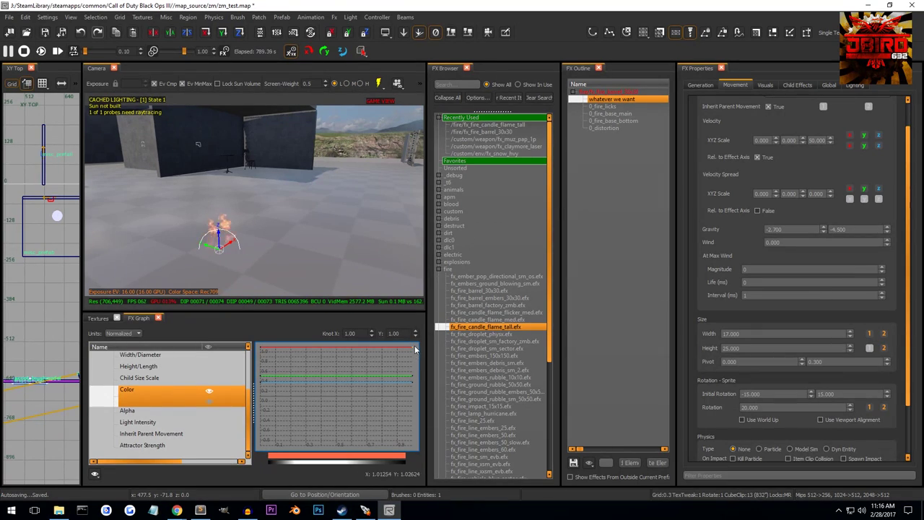
click(261, 351)
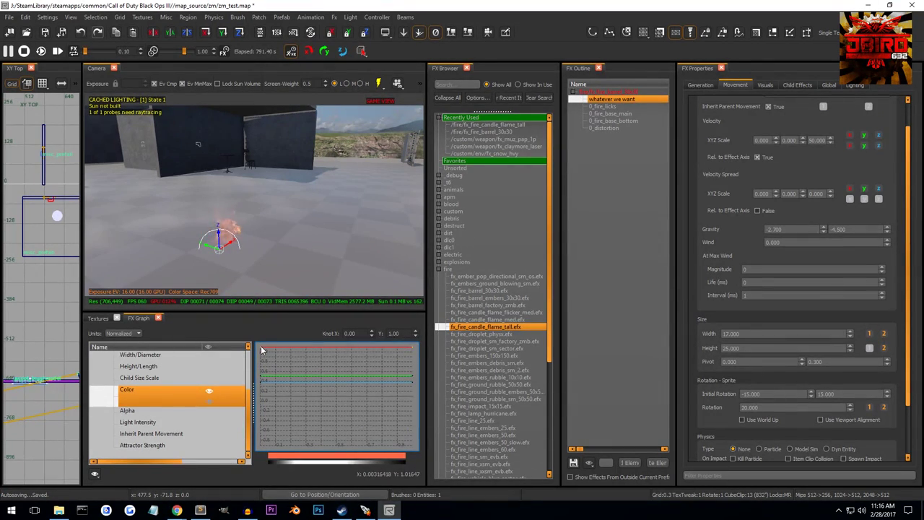
drag(261, 350, 260, 393)
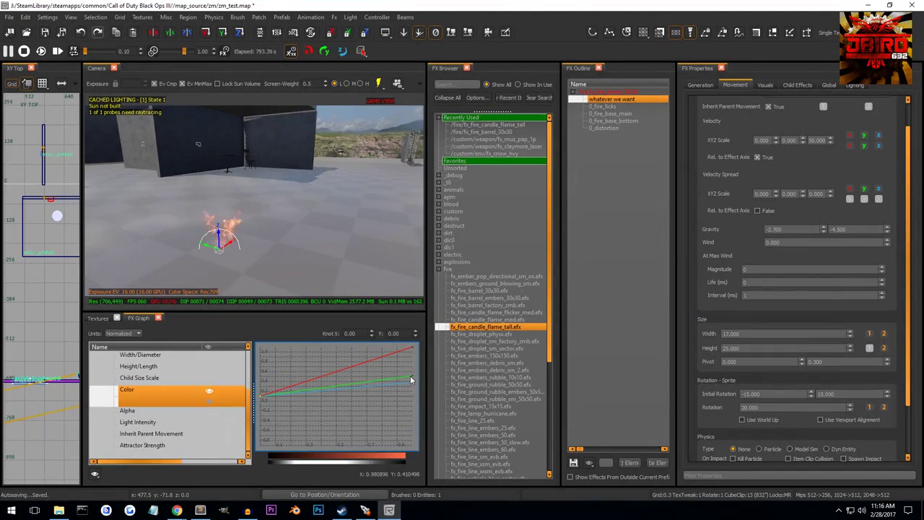
drag(411, 380, 414, 349)
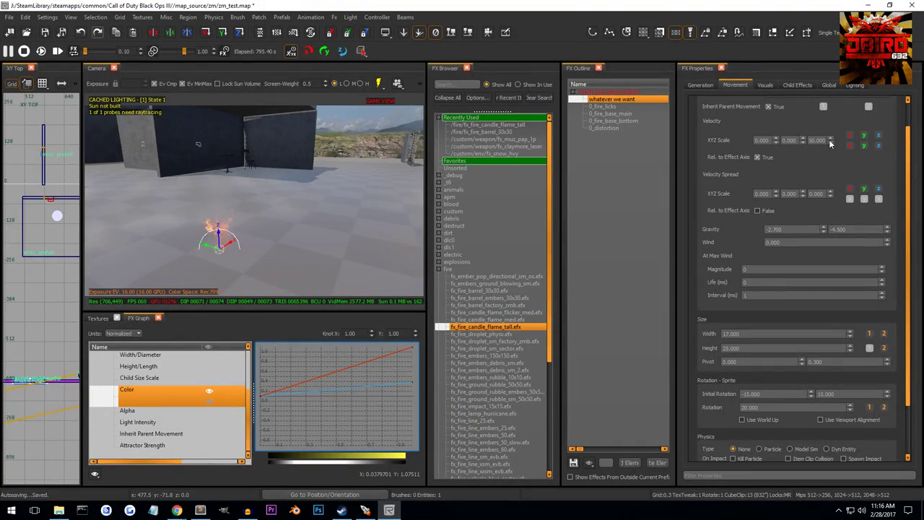
Review the element's Gravity, Wind and At Max Wind settings in the Movement properties
click(740, 226)
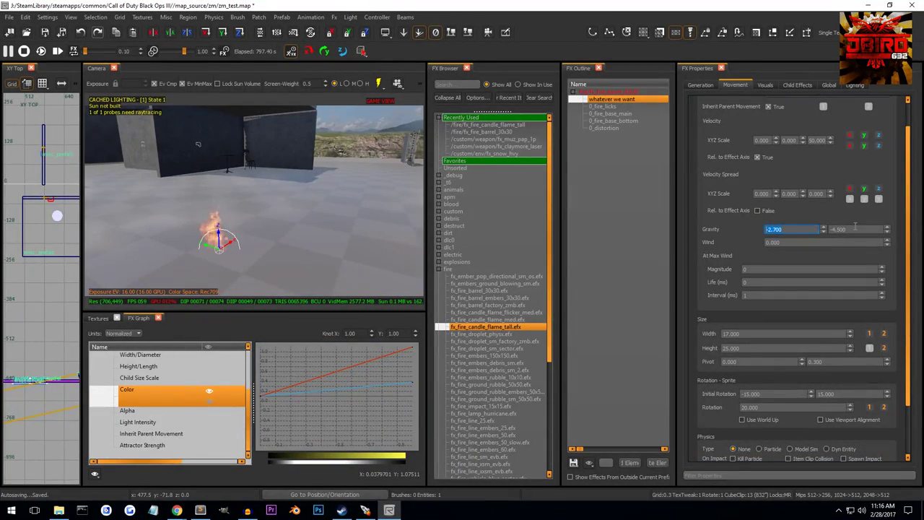
scroll(794, 257, up, 1)
double_click(791, 258)
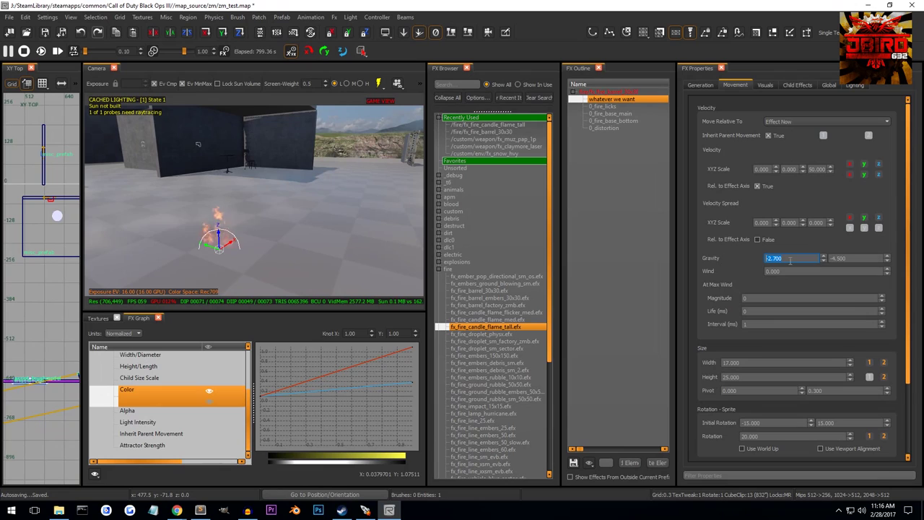
double_click(862, 258)
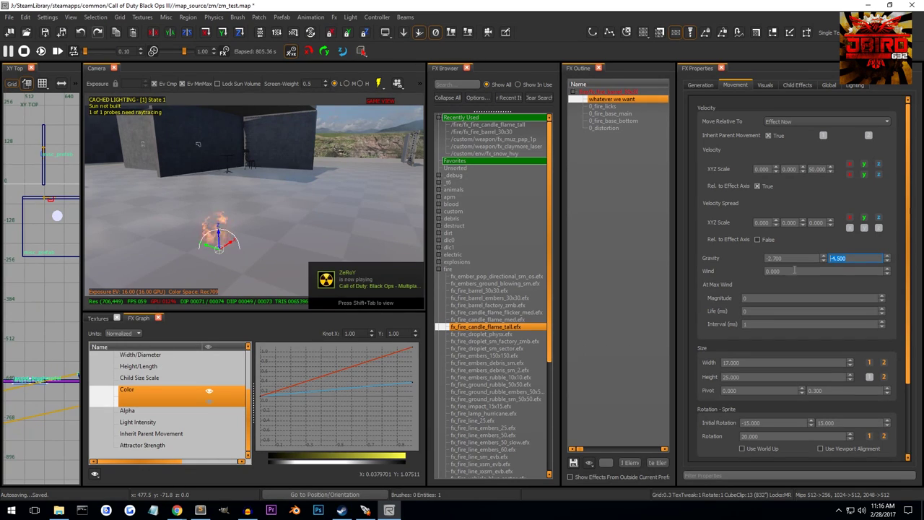
key(Tab)
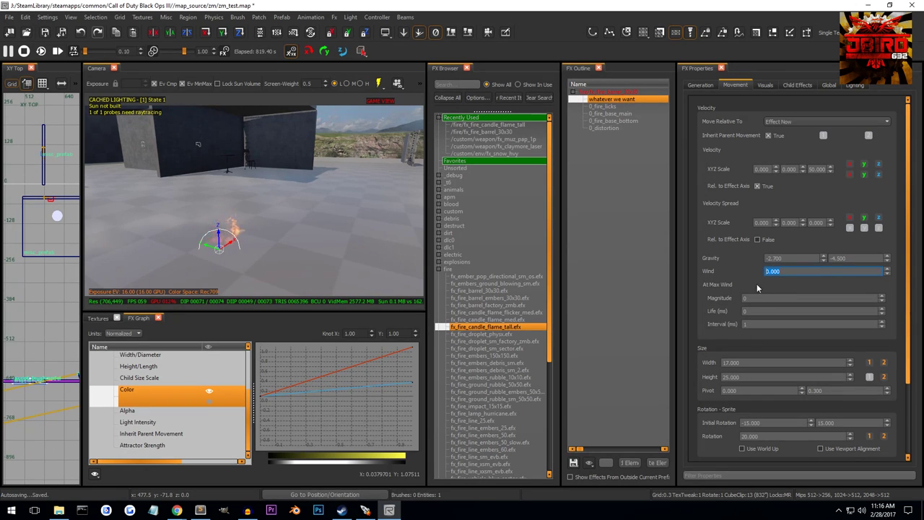
drag(754, 297, 729, 299)
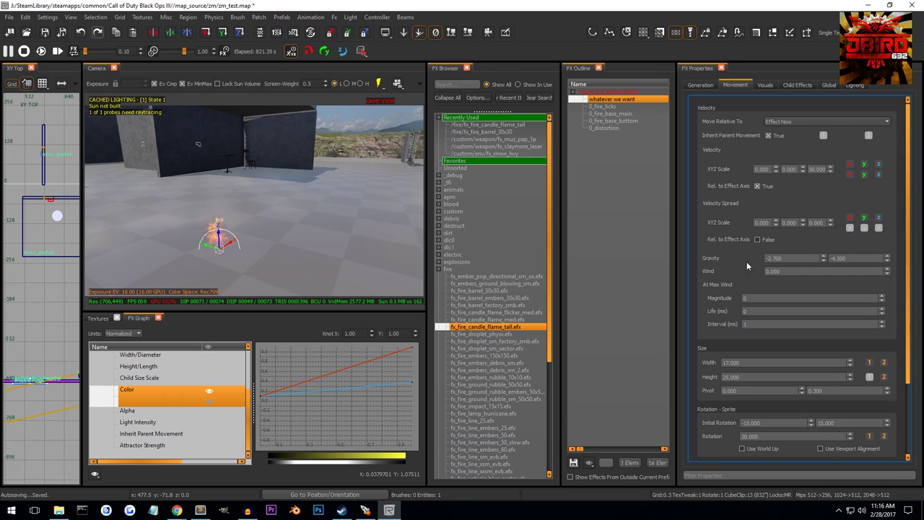
scroll(740, 252, down, 3)
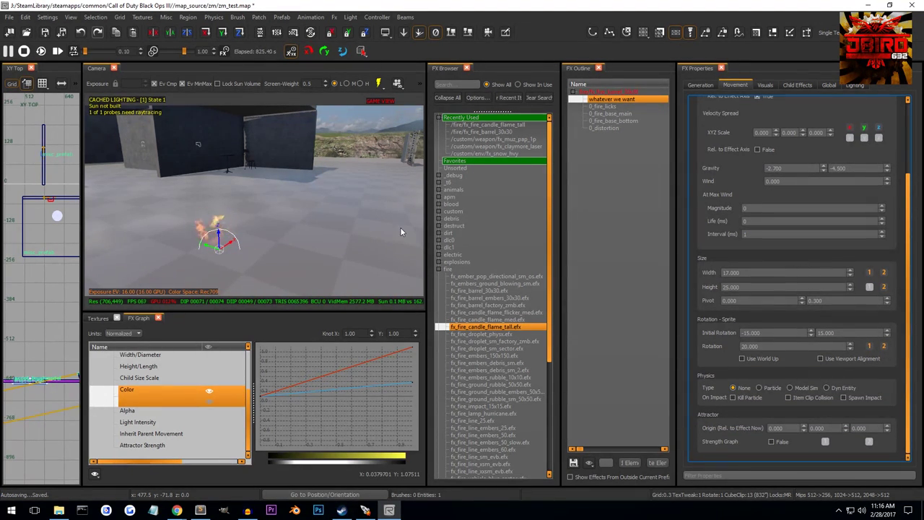
Reselect the "whatever we want" element and compare its first and second Width curves in the FX Graph
right_drag(400, 227, 322, 213)
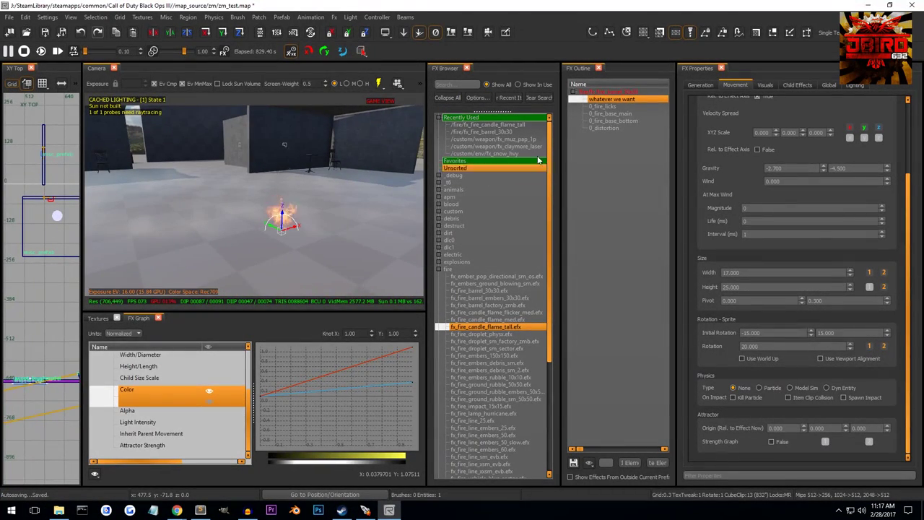
click(584, 99)
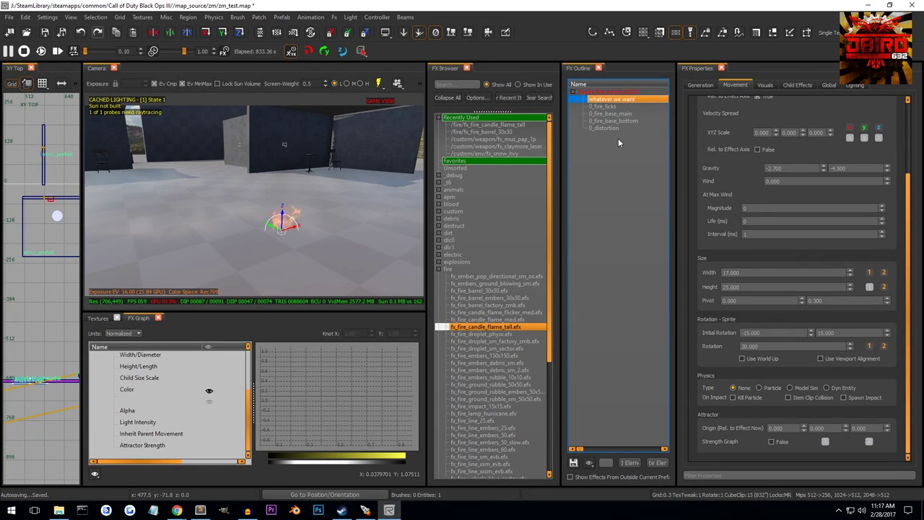
click(615, 105)
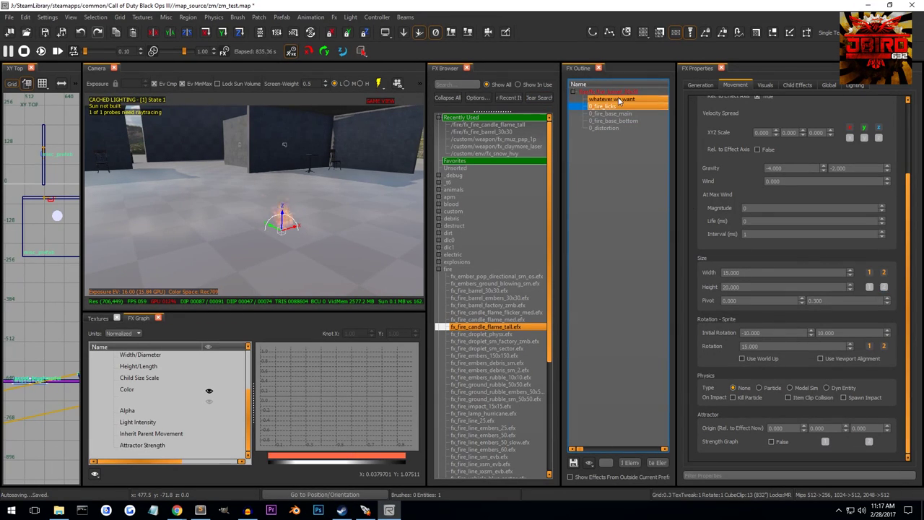
click(618, 99)
drag(742, 272, 685, 270)
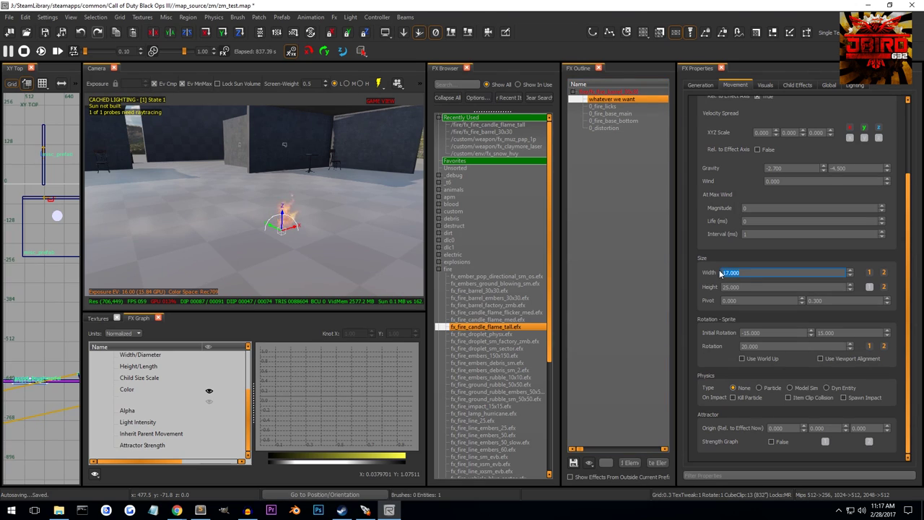
click(884, 273)
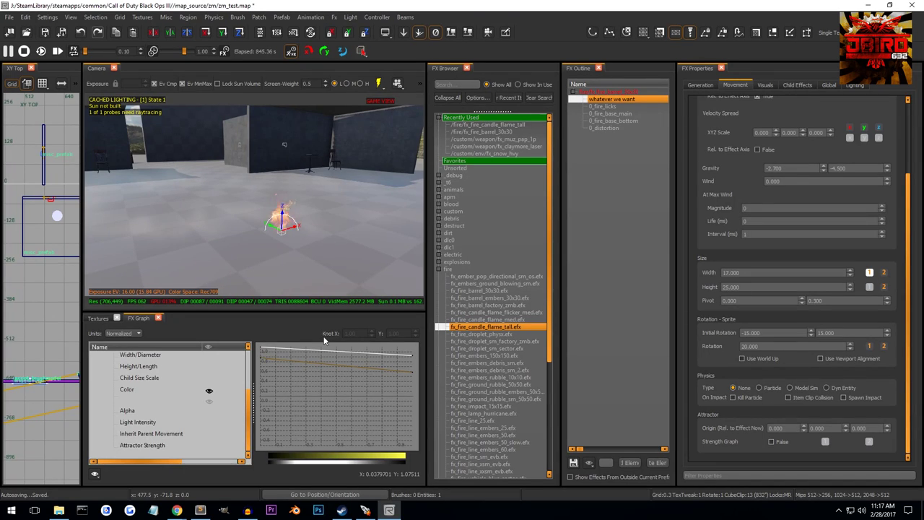
click(884, 272)
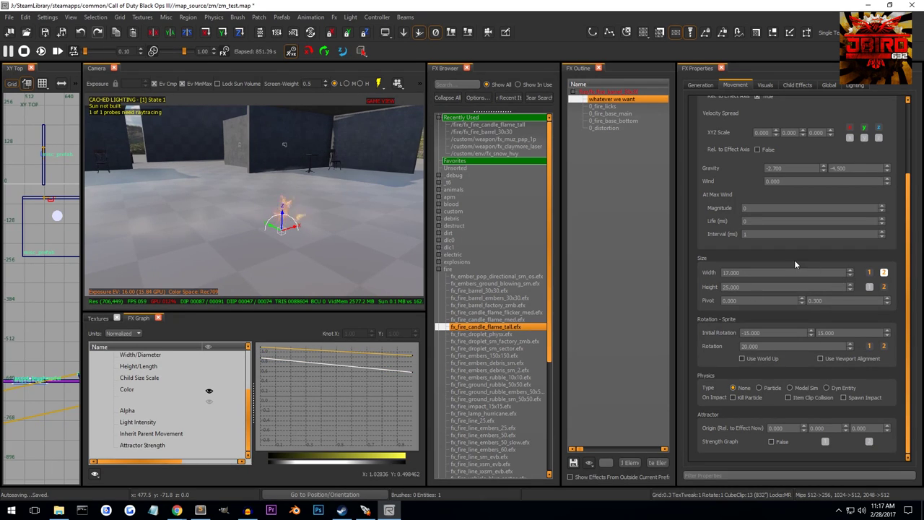
Raise the end knot of the second Width curve to about Y 0.51
click(764, 273)
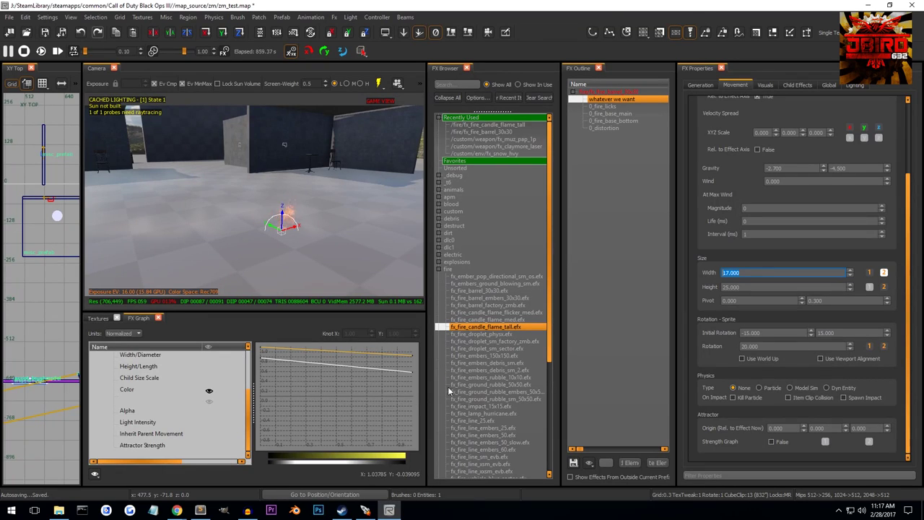
mouse_move(407, 373)
mouse_down()
mouse_move(415, 338)
mouse_move(413, 405)
mouse_move(419, 370)
mouse_up()
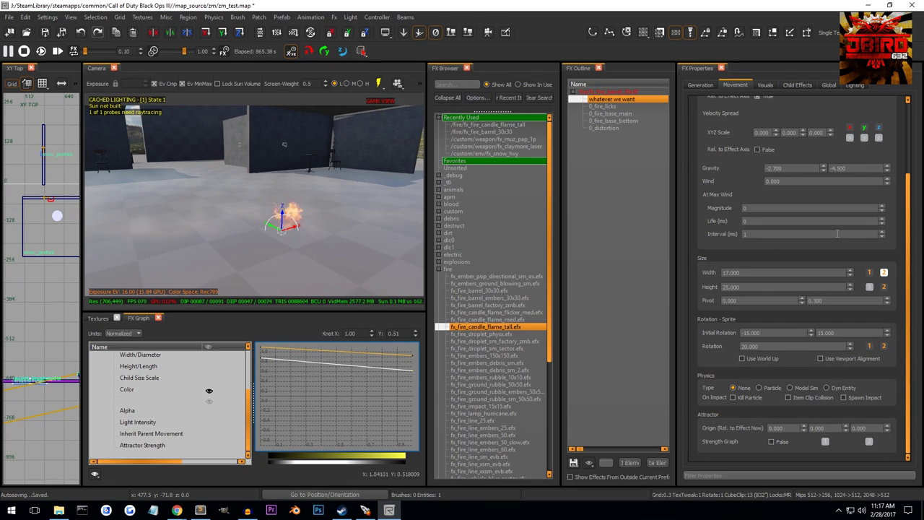
click(737, 273)
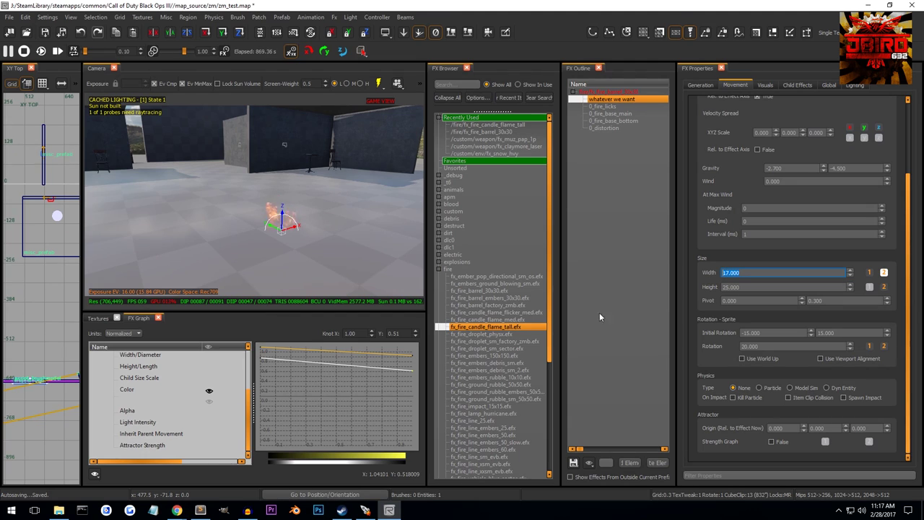
Examine the element's Height setting and show its second Height curve in the FX Graph
click(754, 288)
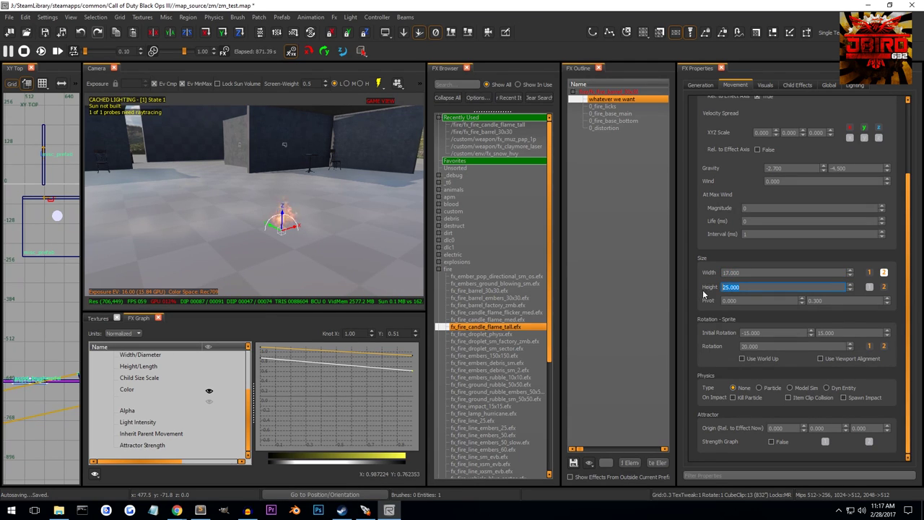
click(870, 287)
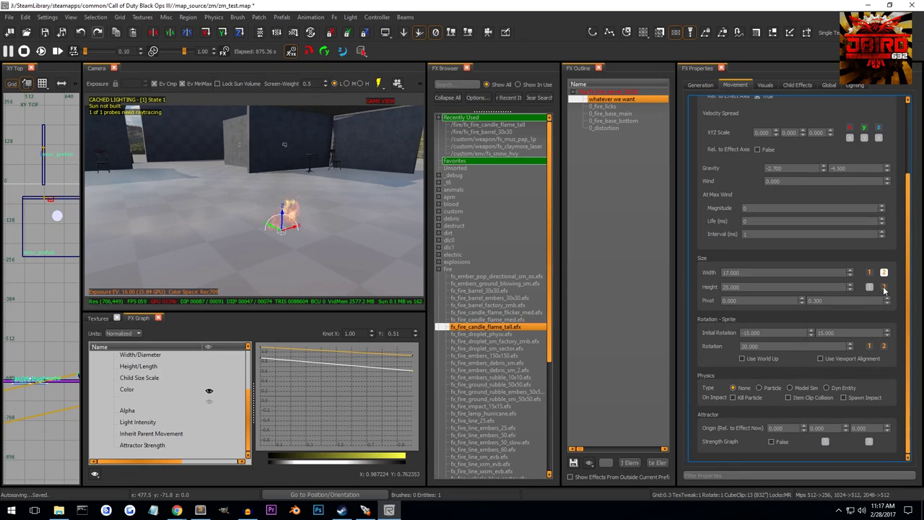
click(885, 287)
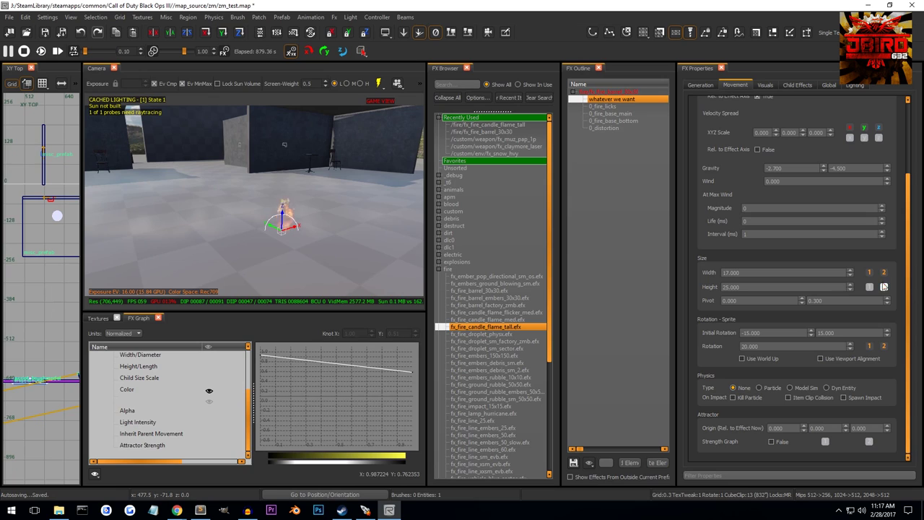
Switch the Height setting to its first curve only and raise that curve's end knot to the top of the FX Graph
click(869, 288)
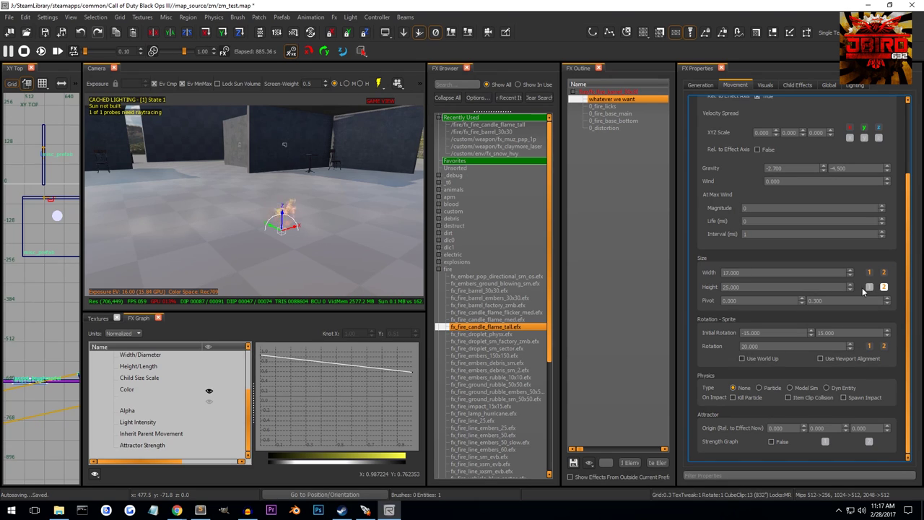
click(869, 288)
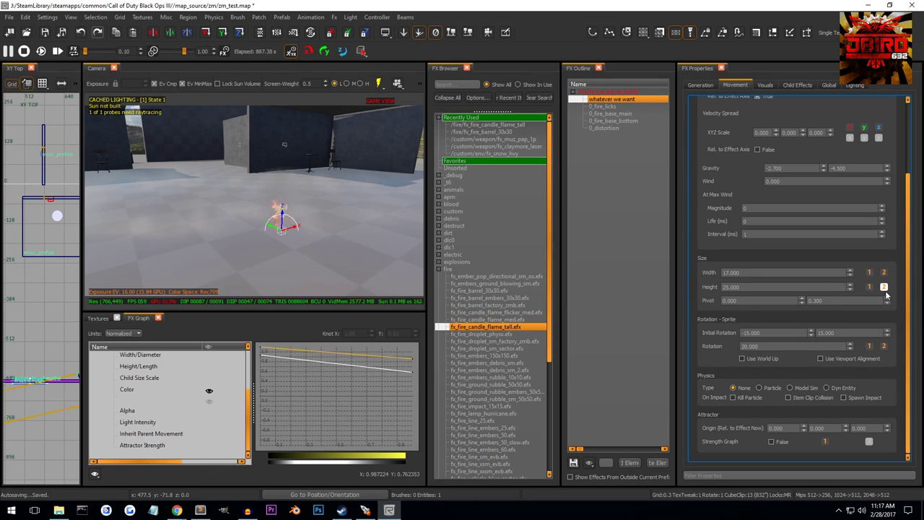
click(883, 287)
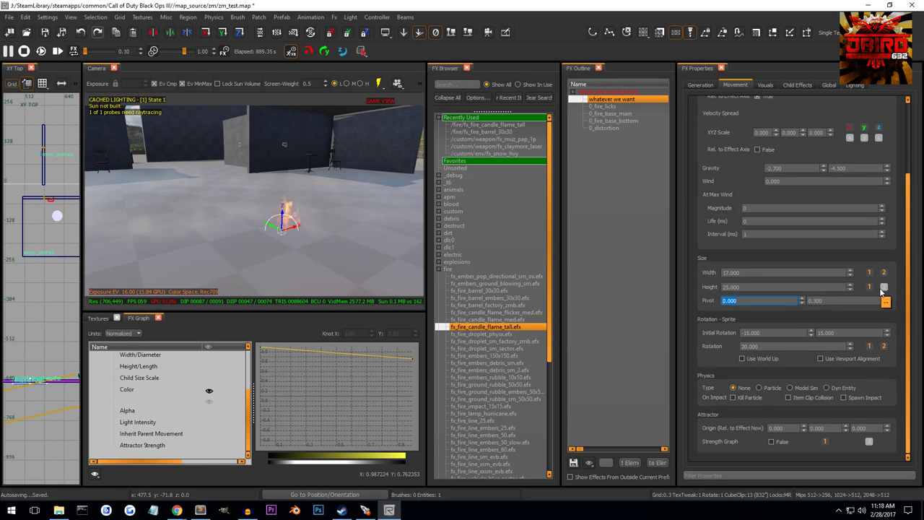
click(870, 288)
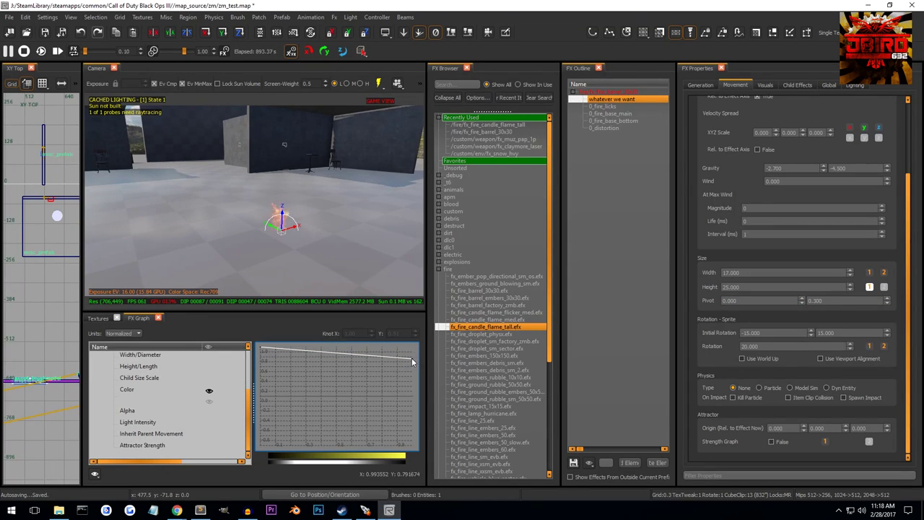
drag(412, 362, 422, 309)
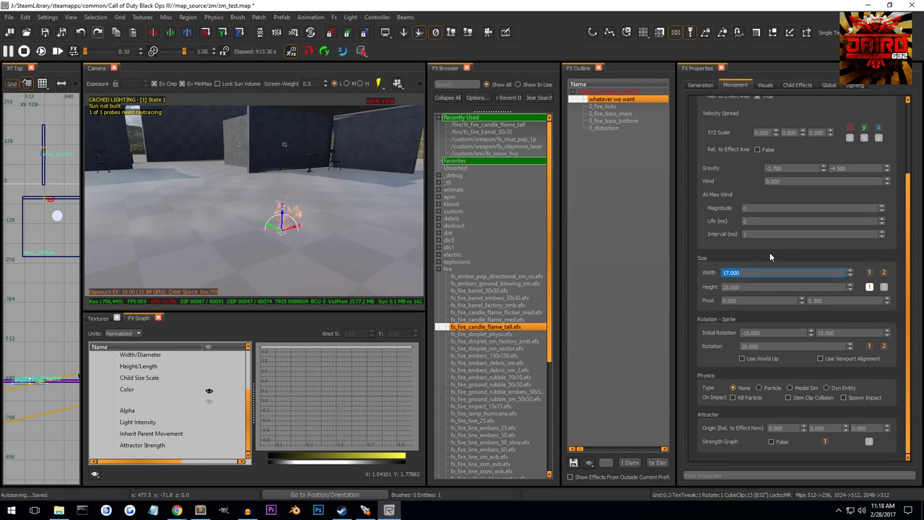
Try a Width of 170 with the Height curve switched off, and restore the Width to 17
text(170)
key(Return)
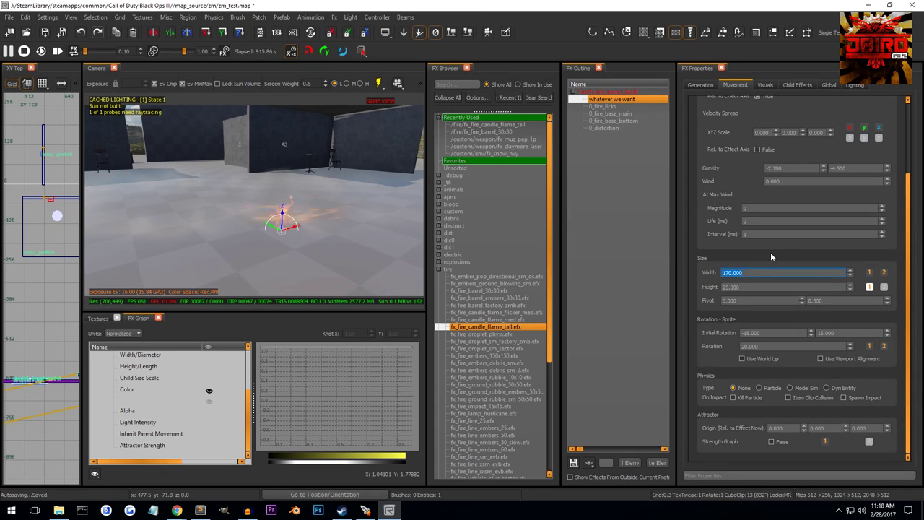
click(870, 287)
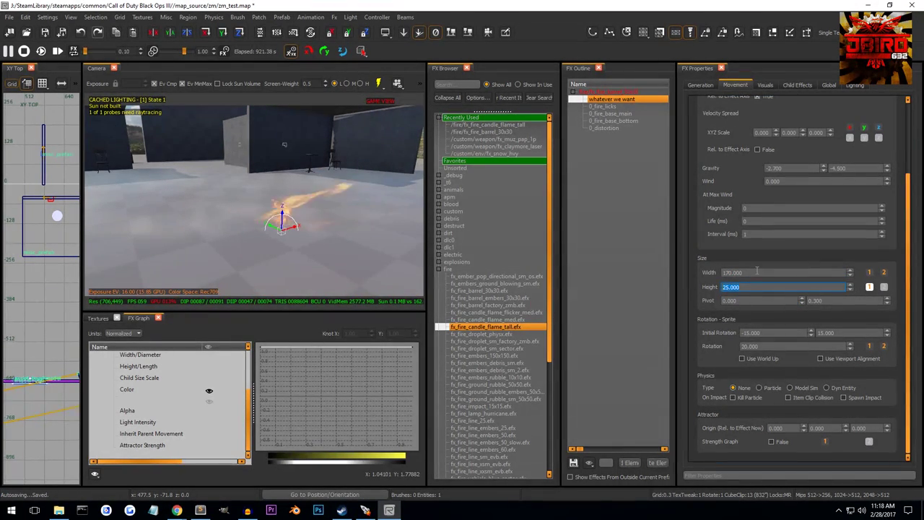
click(871, 287)
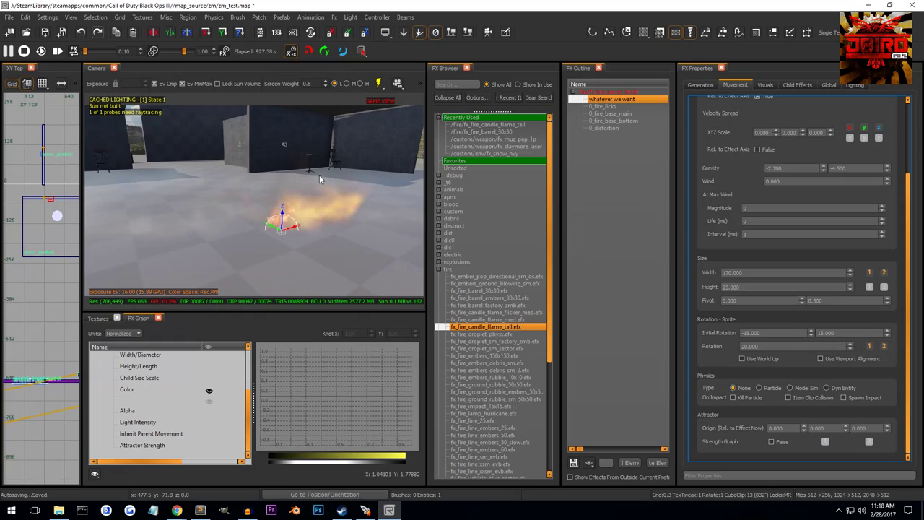
click(749, 273)
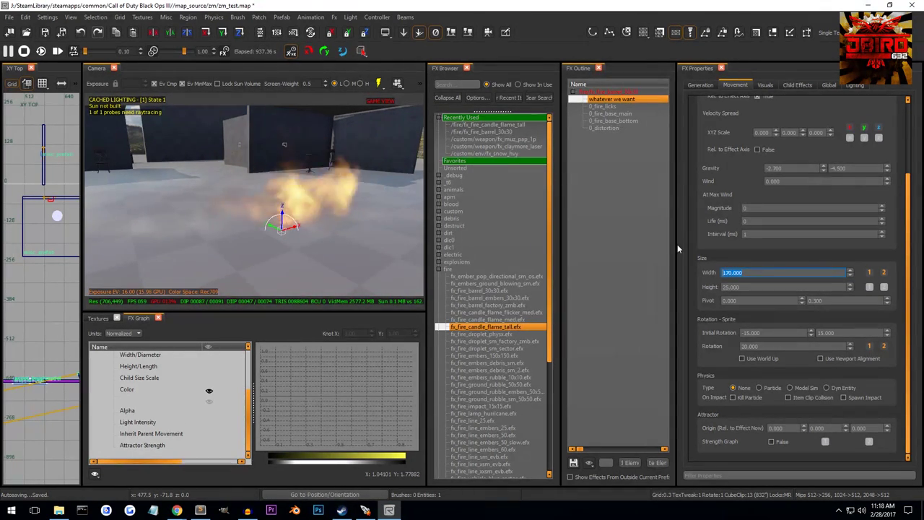
key(BackSpace)
key(Return)
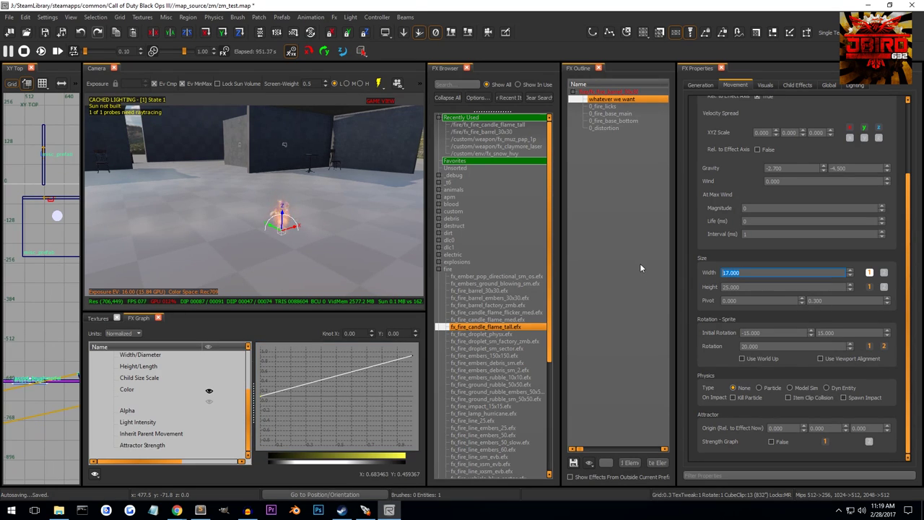
Set the element's Width to 170 and its Height to 250
text(170)
key(Return)
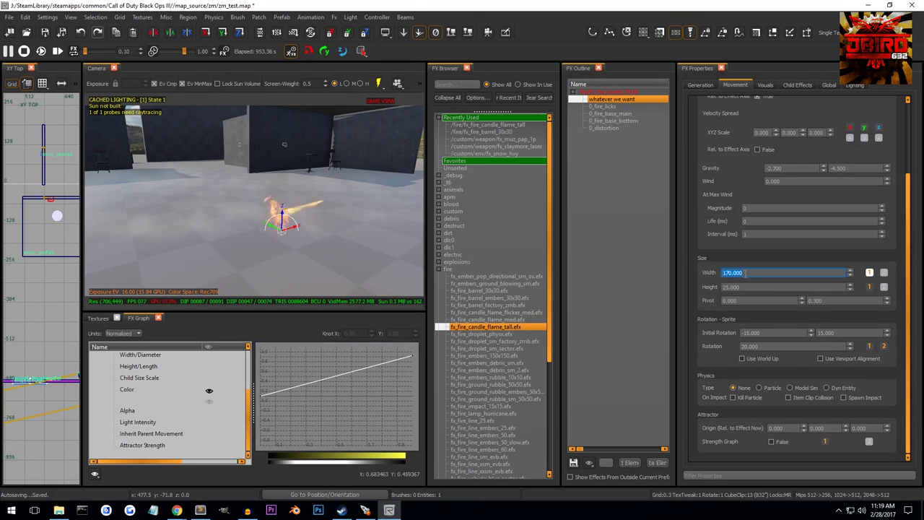
drag(756, 288, 620, 272)
text(250)
key(Return)
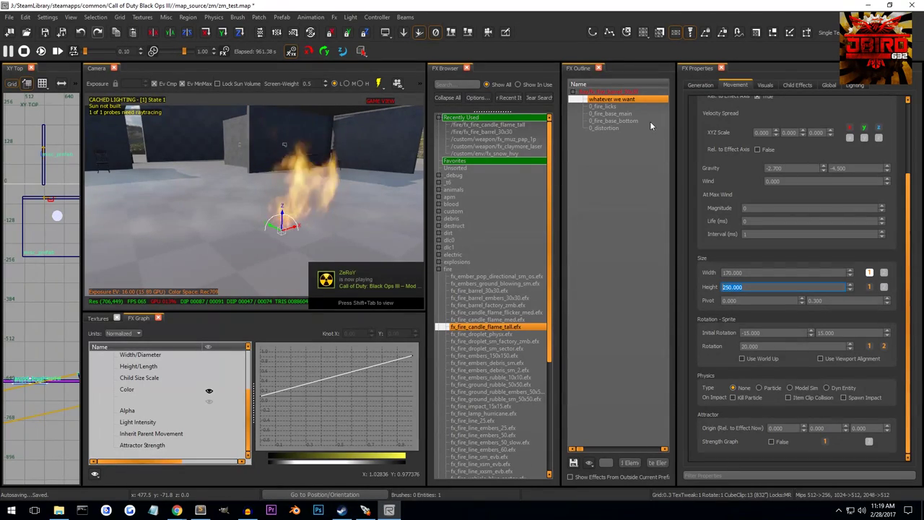
Set both the minimum and maximum particle Life to 2500 ms in the Generation properties
click(701, 84)
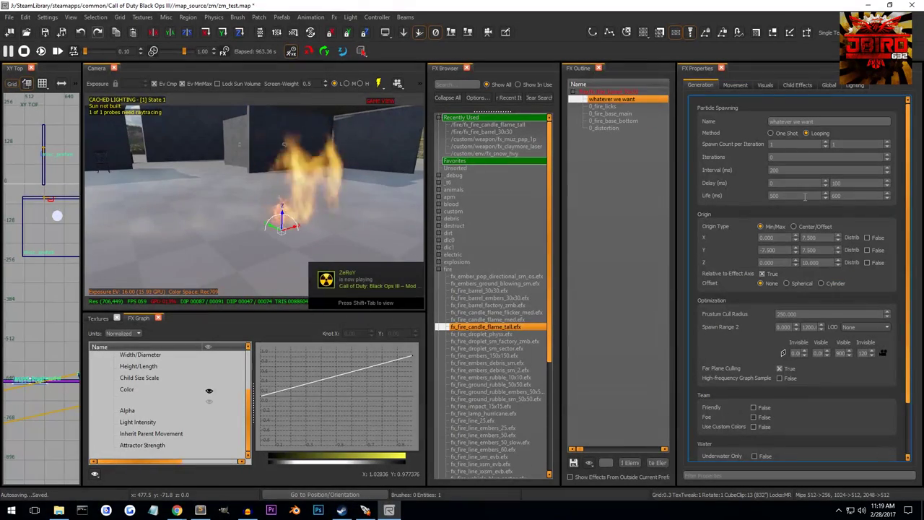
drag(849, 196, 797, 190)
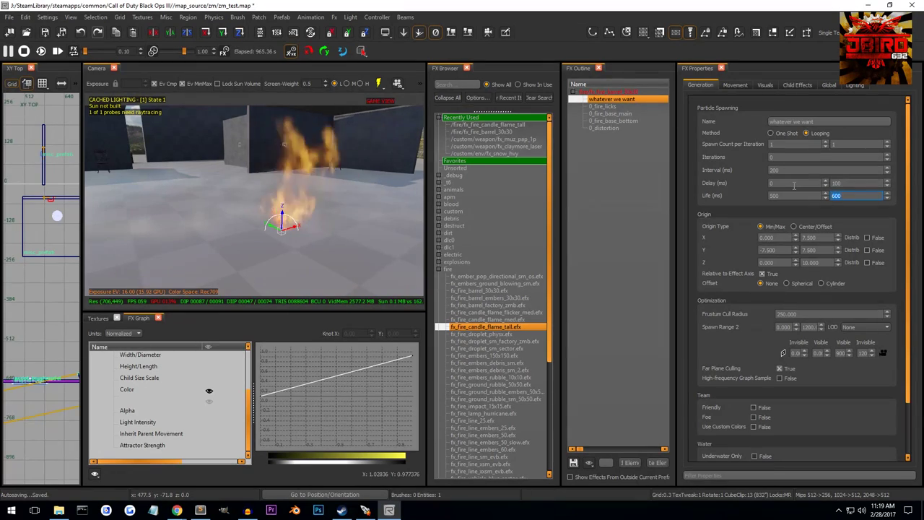
text(25)
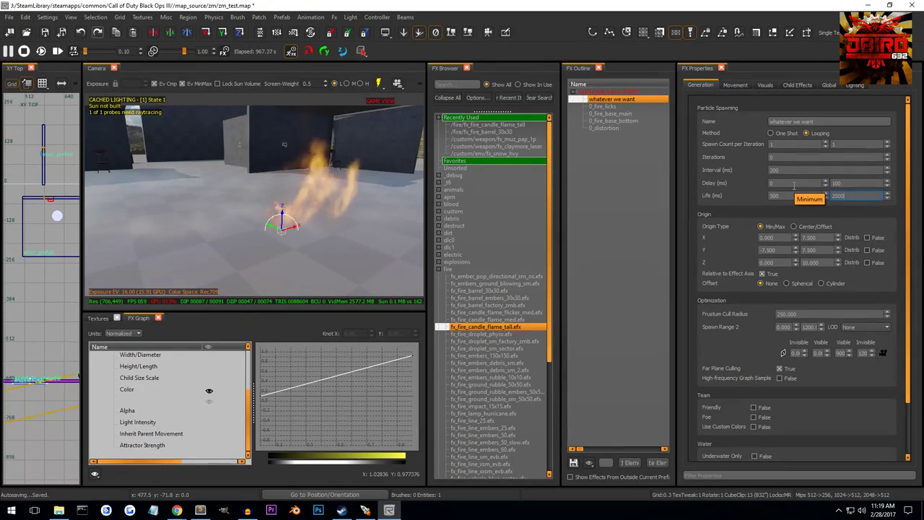
key(Return)
drag(813, 194, 740, 197)
text(2)
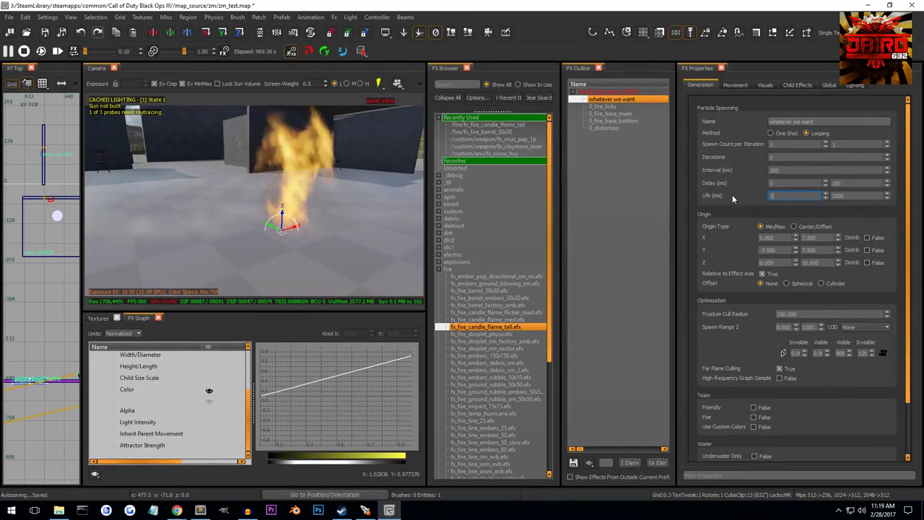
text(500)
key(Return)
Set the particle spawning Interval to 1000 ms
drag(349, 224, 313, 230)
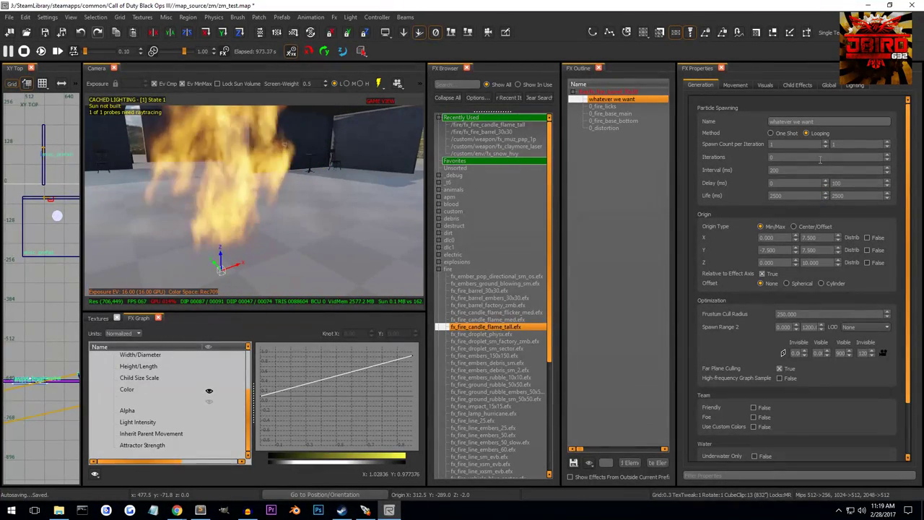
drag(812, 169, 694, 169)
text(1)
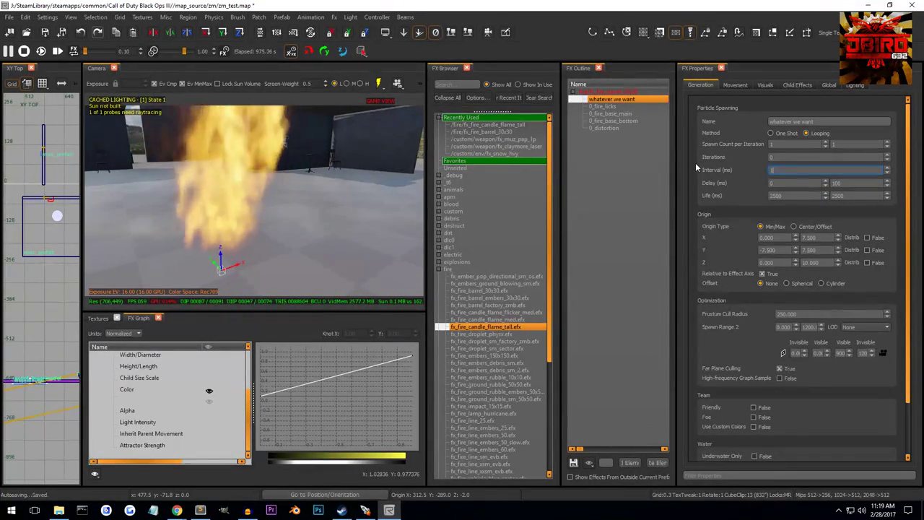
text(000)
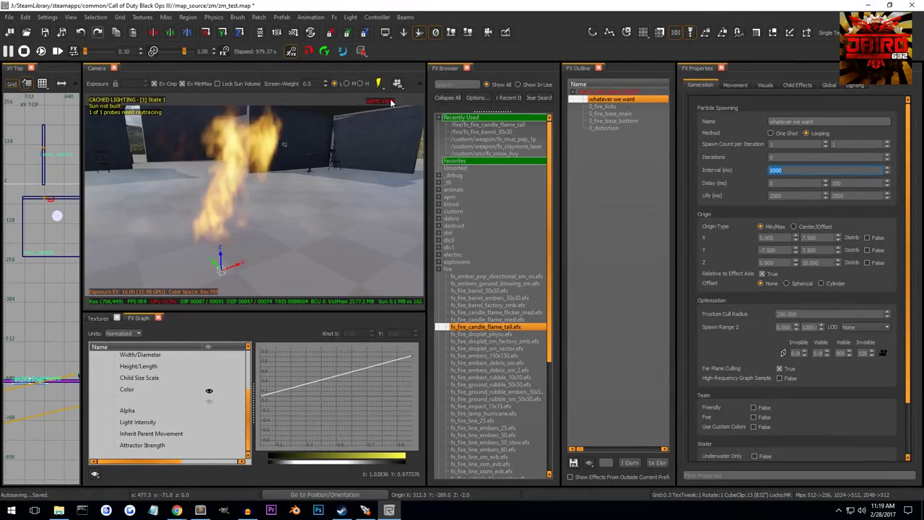
Examine the sprite's Initial Rotation range in the Movement properties and show the first Rotation curve in the FX Graph
click(765, 85)
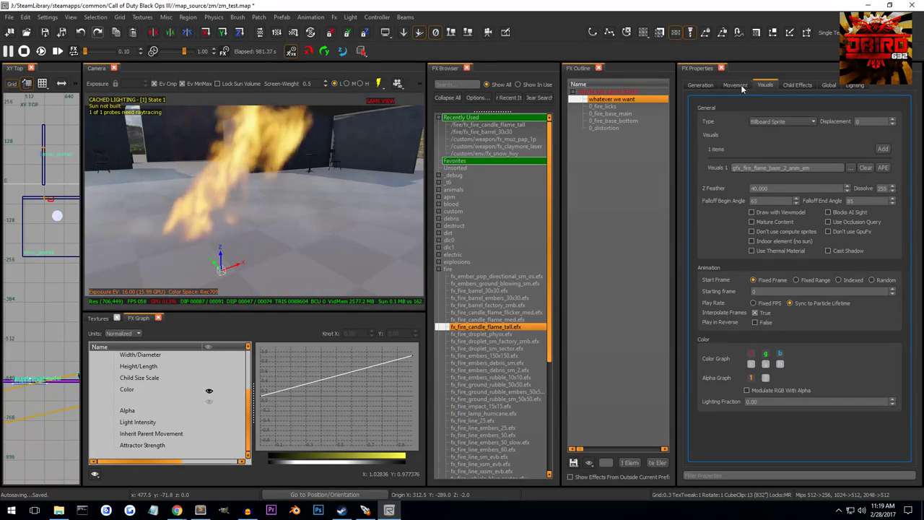
click(737, 85)
scroll(700, 263, down, 5)
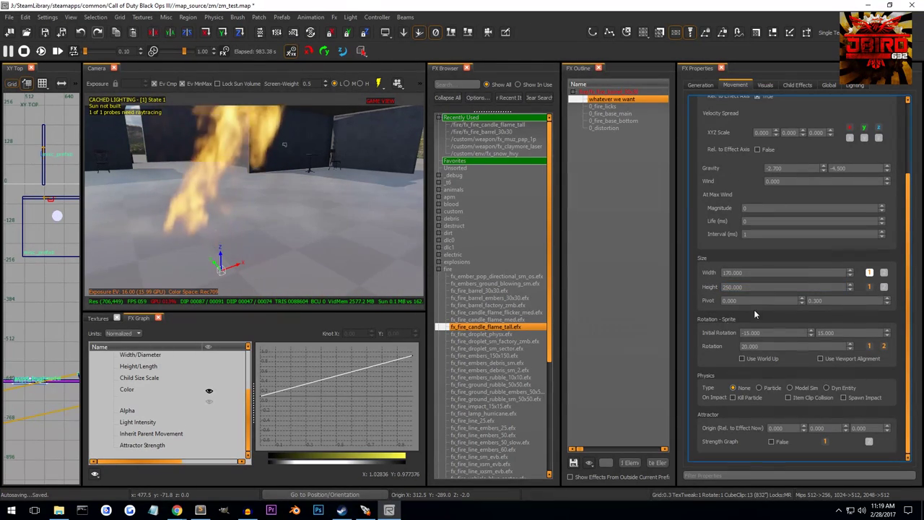
click(751, 332)
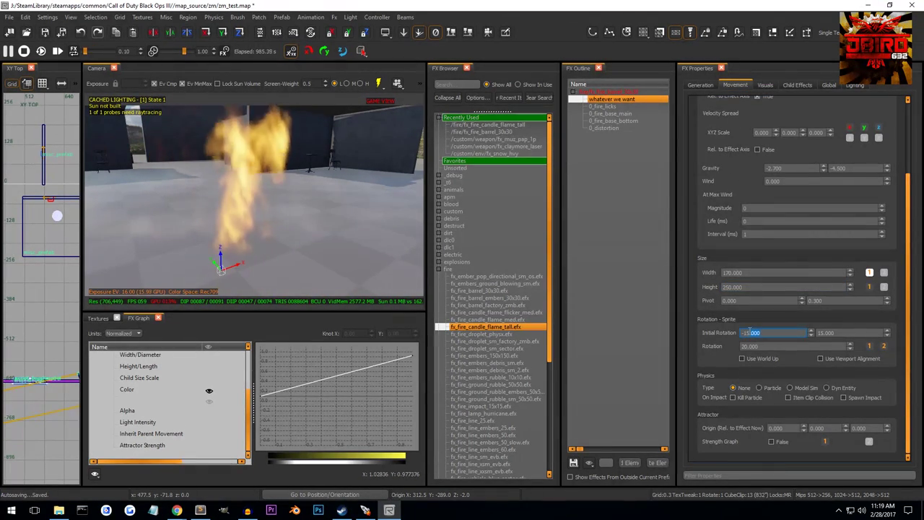
click(870, 346)
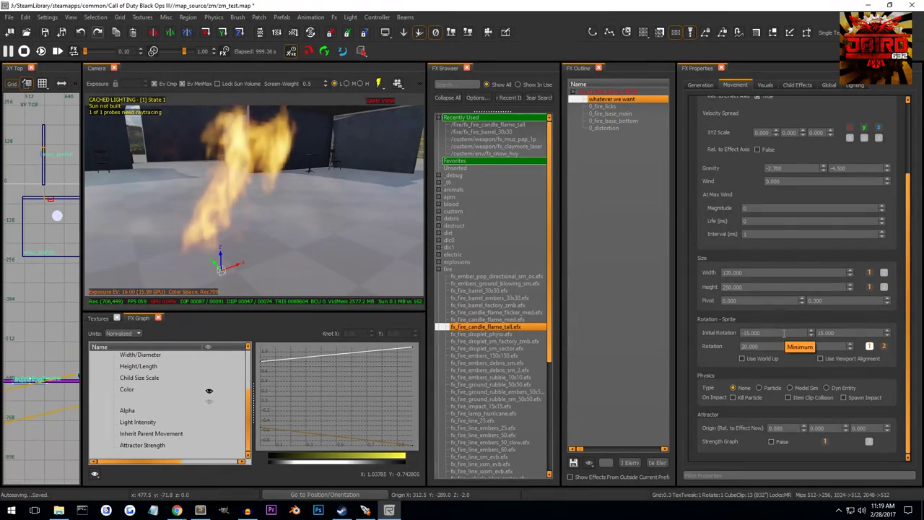
drag(784, 333, 724, 332)
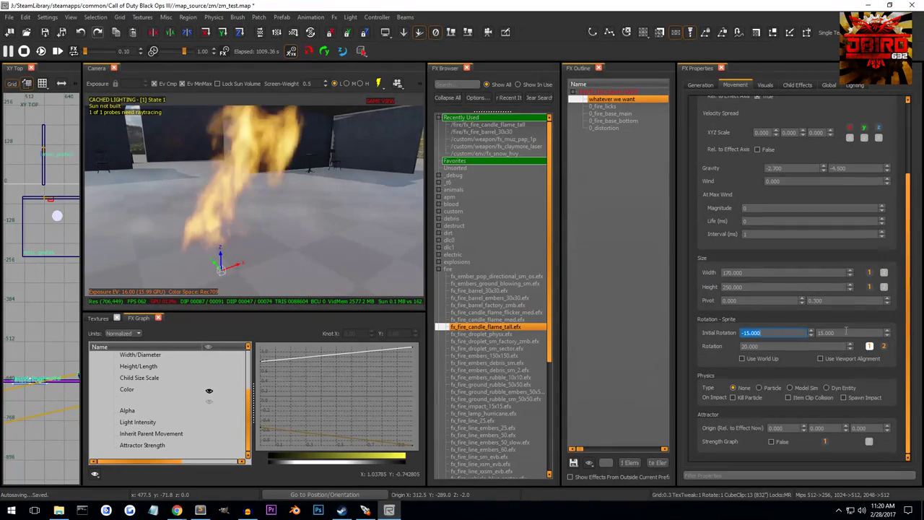
key(Tab)
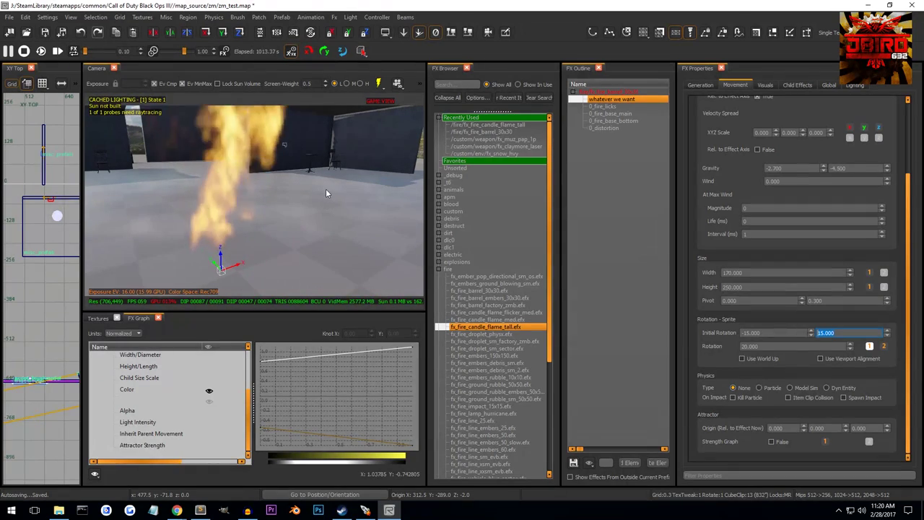
Try a sprite Rotation of 250
click(757, 348)
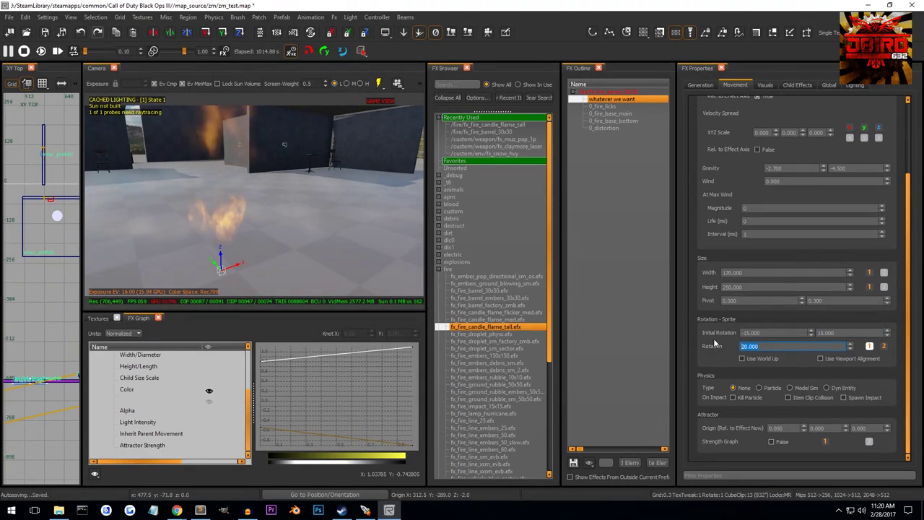
click(766, 346)
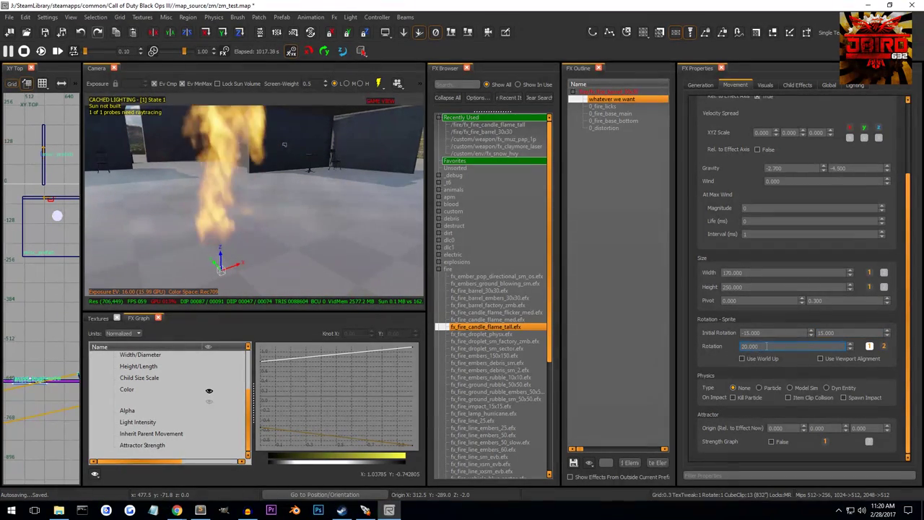
double_click(767, 346)
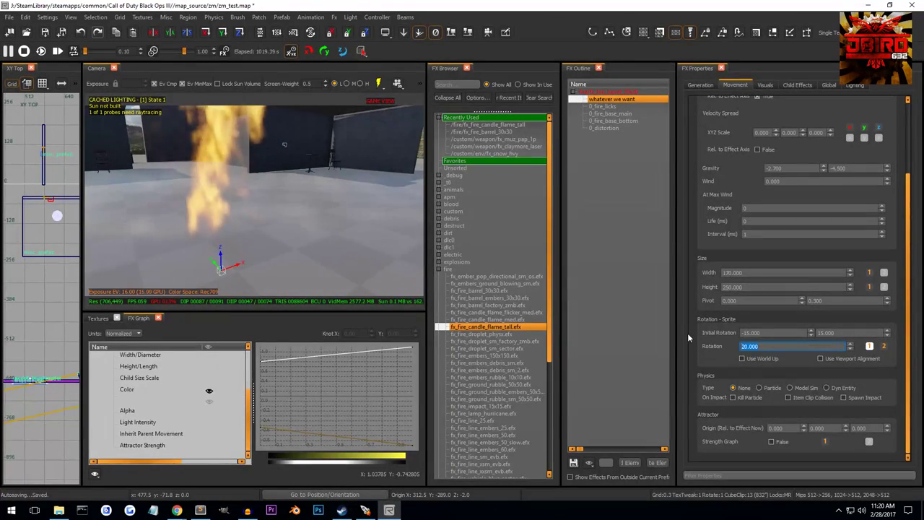
text(250)
key(Return)
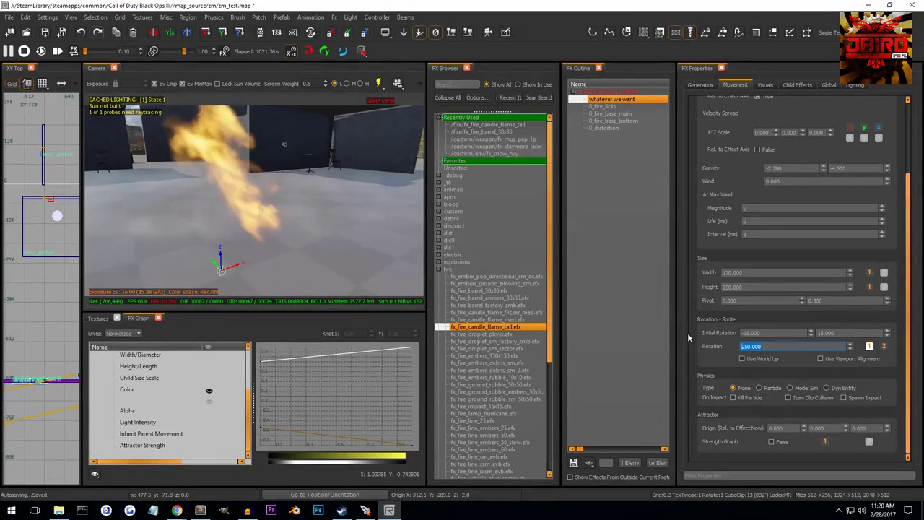
Try a sprite Rotation of 0, and restore the value to 20
drag(842, 334, 778, 337)
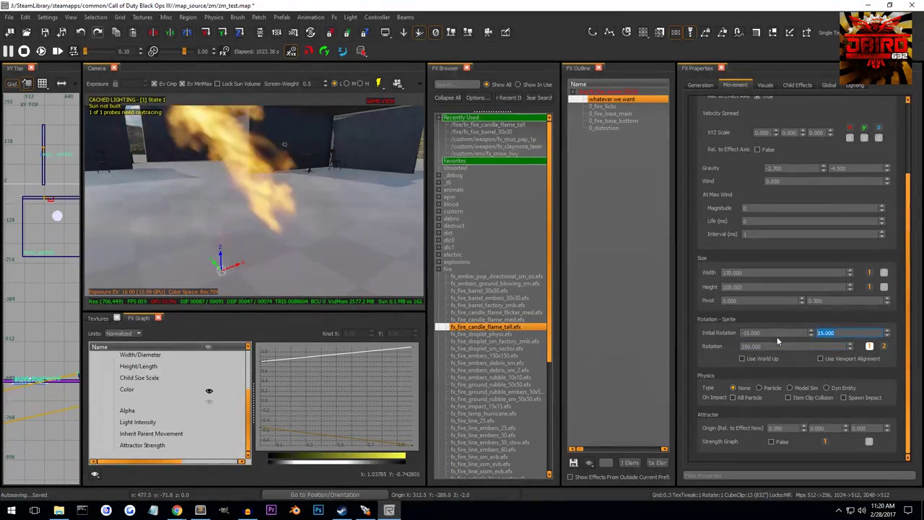
key(Tab)
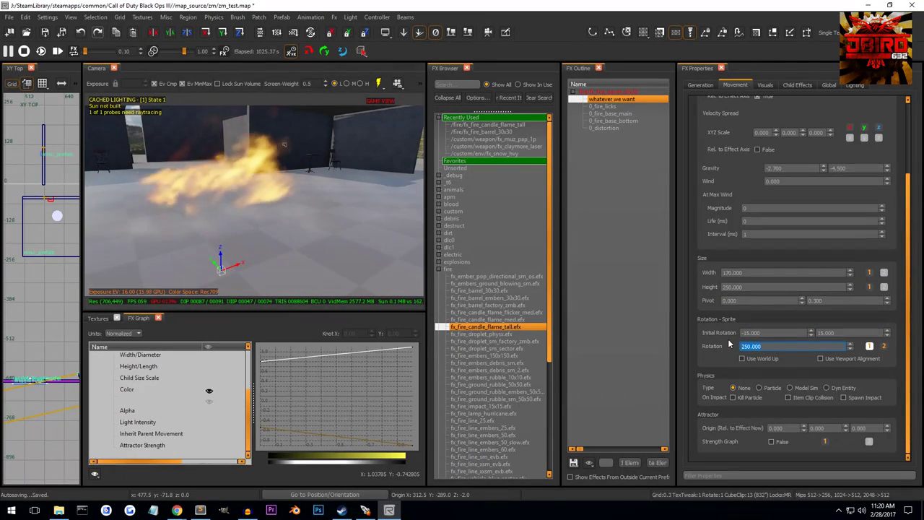
text(0)
key(Return)
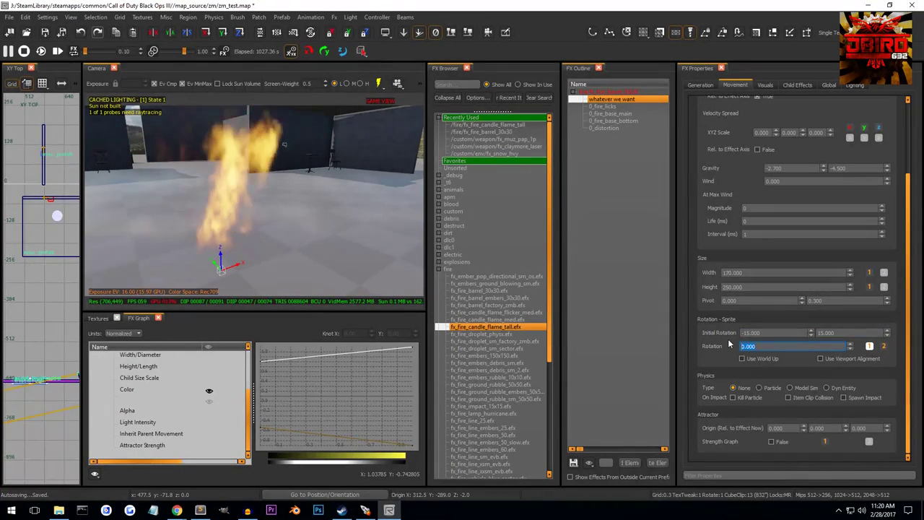
text(20)
key(Return)
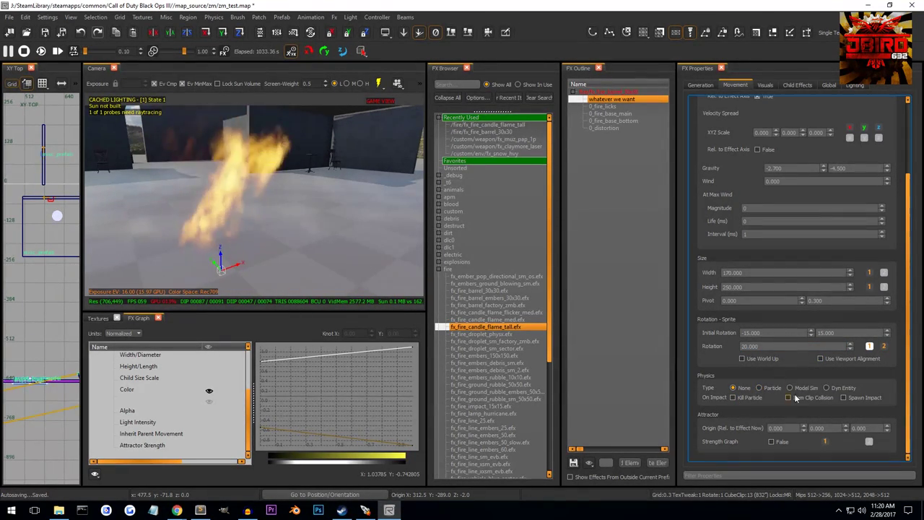
Set the element's Physics type to Particle with Kill Particle enabled on impact
click(770, 389)
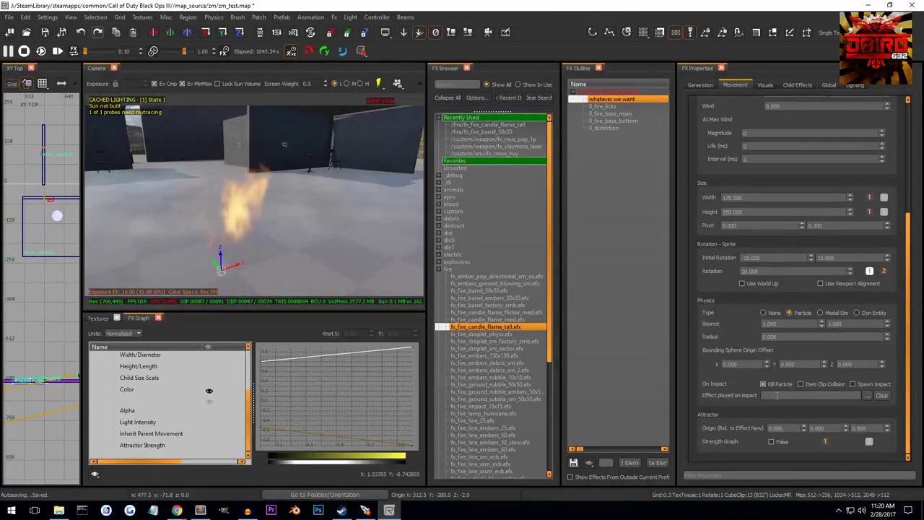
scroll(730, 341, up, 3)
scroll(728, 341, up, 2)
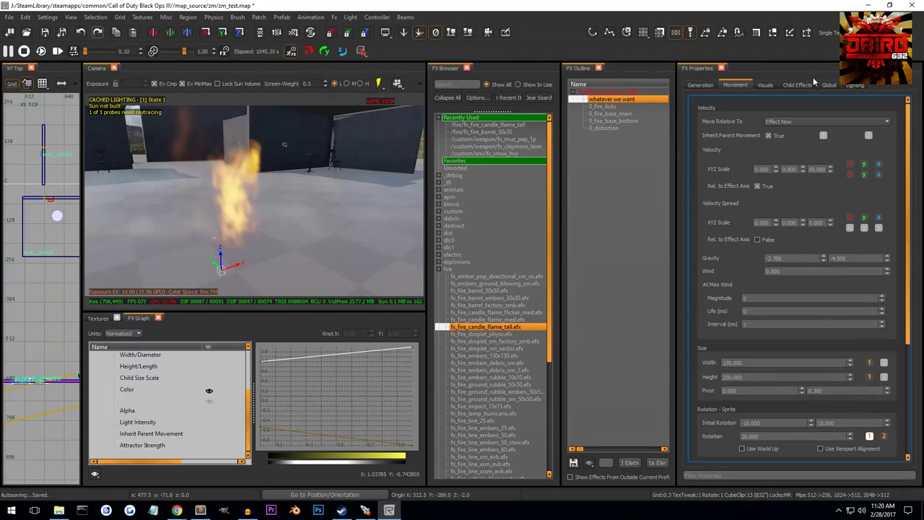
Try Oriented Sprite as the visual type of the "whatever we want" element
click(766, 85)
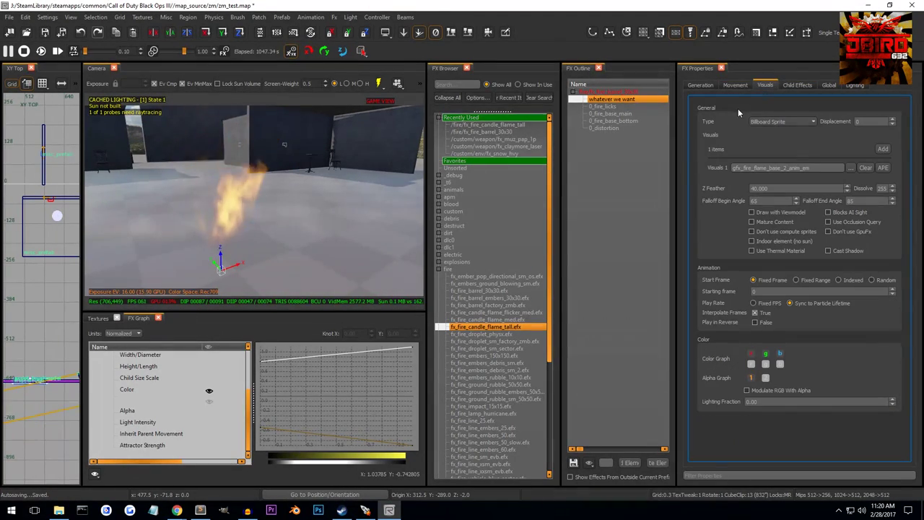
click(780, 122)
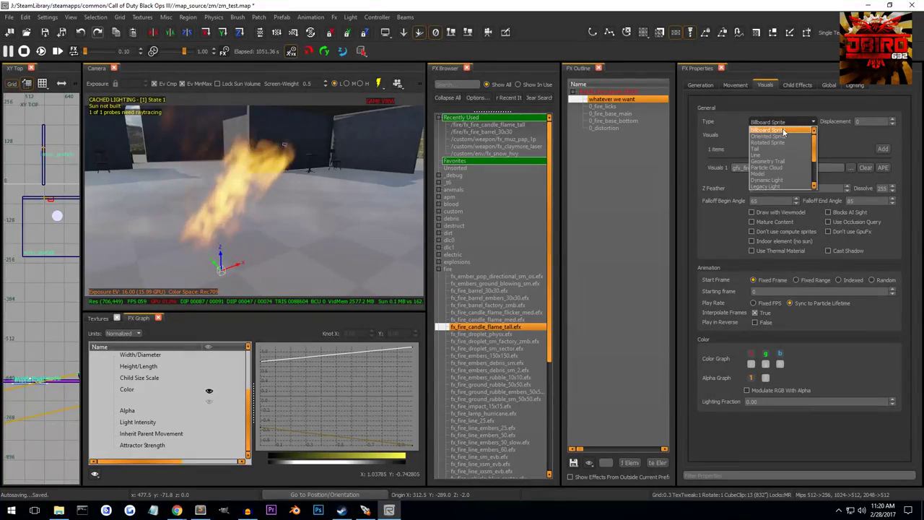
click(335, 191)
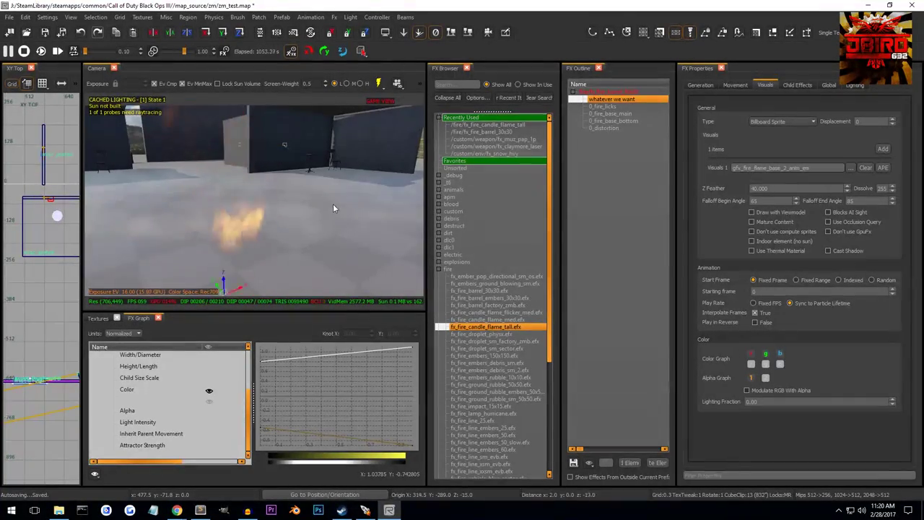
mouse_move(333, 203)
right_down()
mouse_move(274, 203)
mouse_move(416, 195)
mouse_move(423, 175)
mouse_move(345, 216)
right_up()
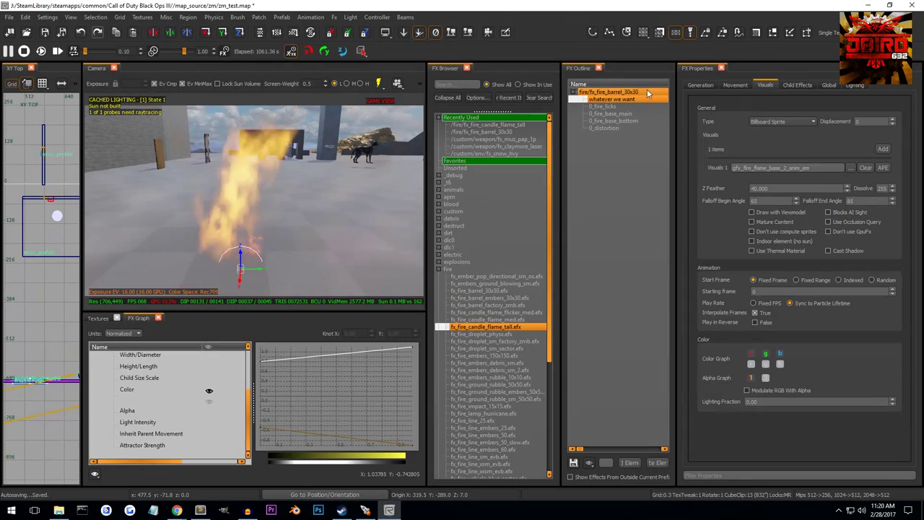
click(794, 122)
click(779, 135)
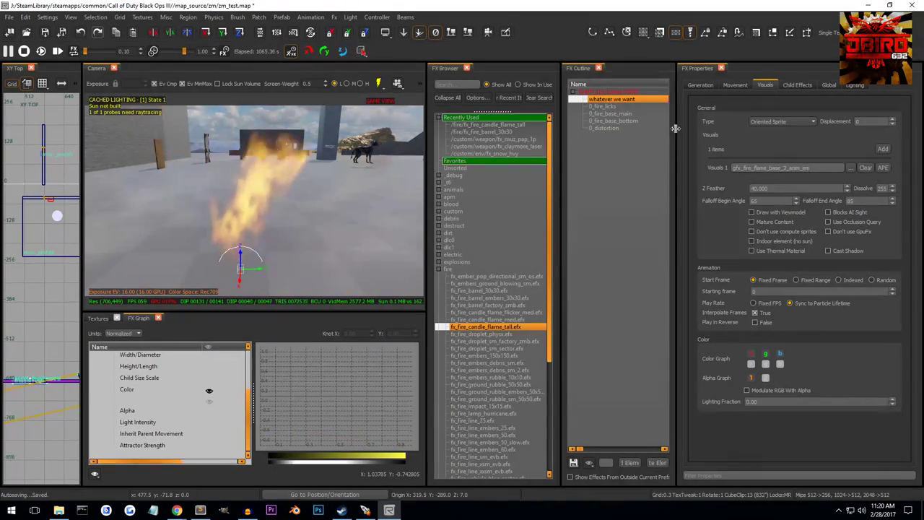
Hide 0_fire_licks, 0_fire_base_main, 0_fire_base_bottom and 0_distortion so only the "whatever we want" element is shown, and view it from another angle
drag(676, 121, 764, 120)
click(736, 106)
click(736, 114)
click(736, 120)
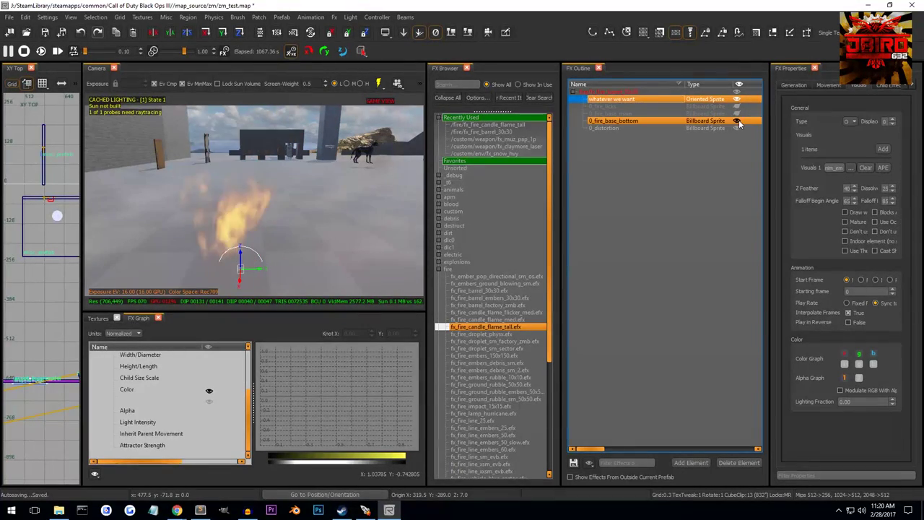
click(738, 128)
right_drag(422, 203, 289, 202)
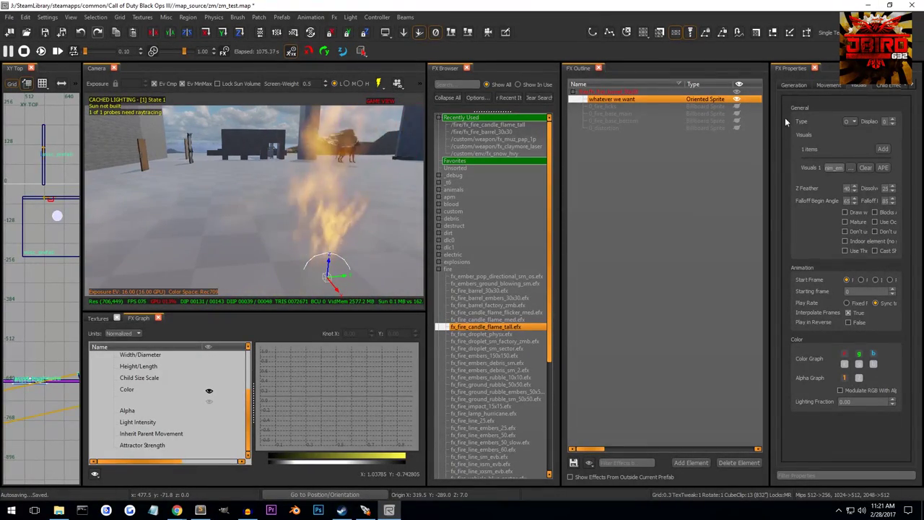
Set the element's visual type back to Billboard Sprite
click(849, 122)
click(775, 139)
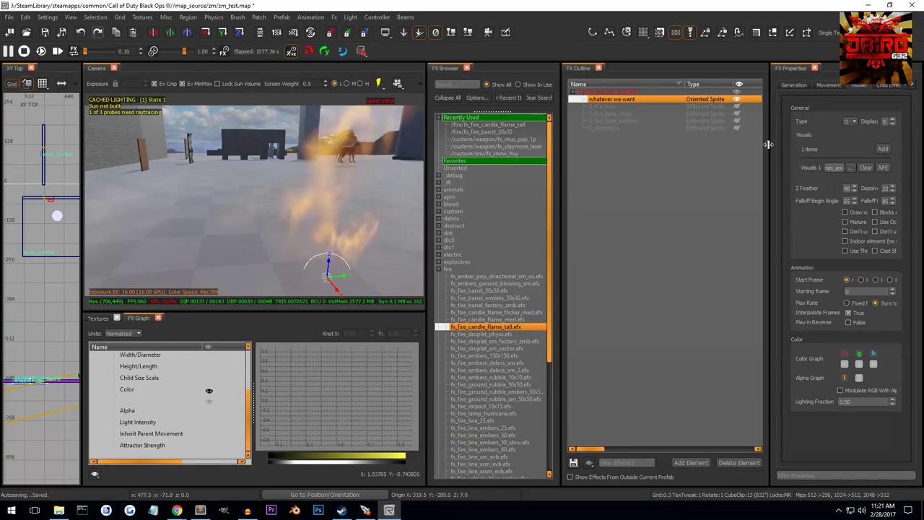
drag(767, 144, 674, 147)
click(784, 121)
click(773, 137)
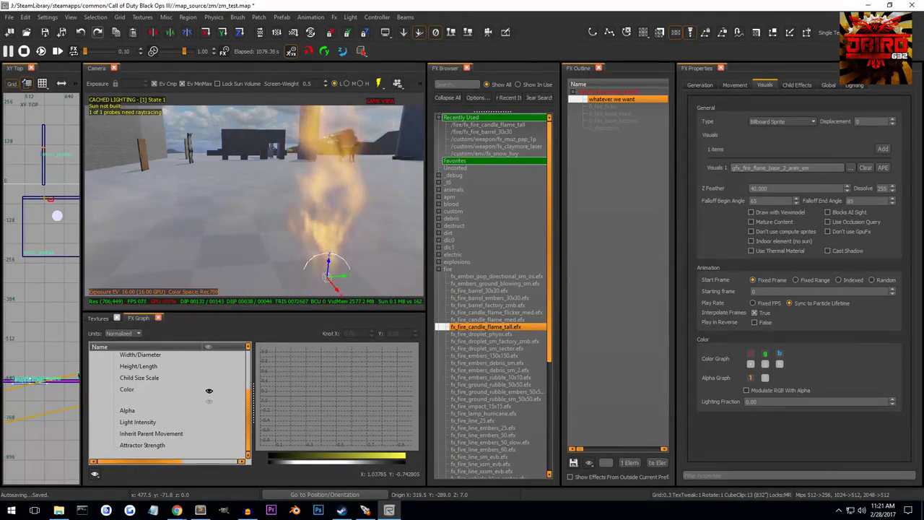
Examine the other visual types available for the element, from Particle Cloud to Beam Target, keeping Billboard Sprite
right_drag(255, 201, 289, 253)
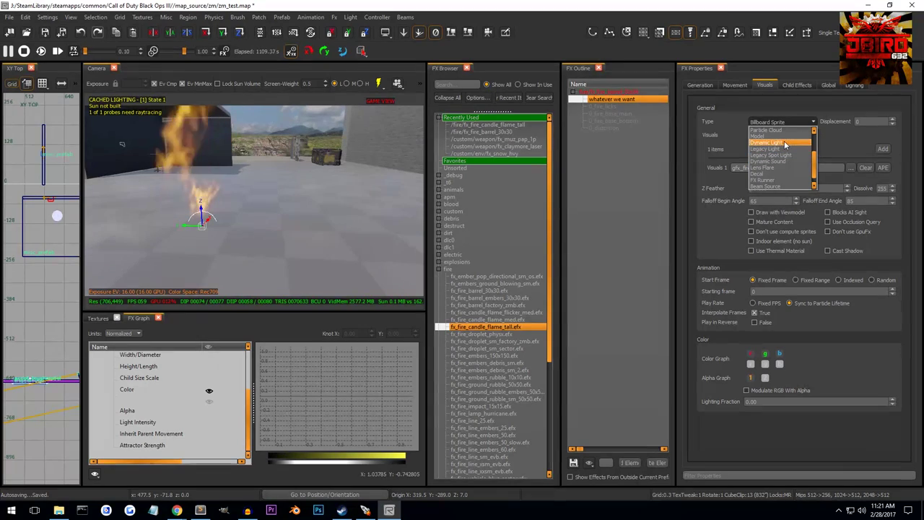
scroll(784, 151, down, 1)
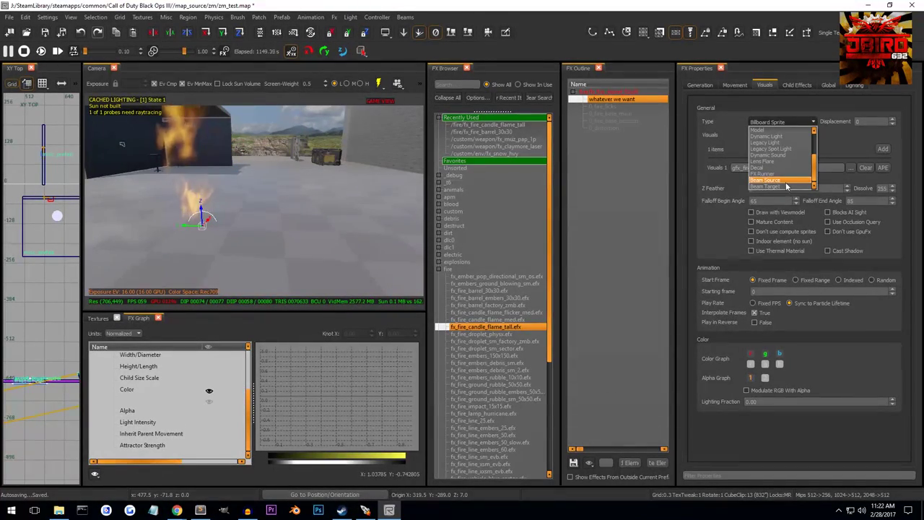
click(854, 135)
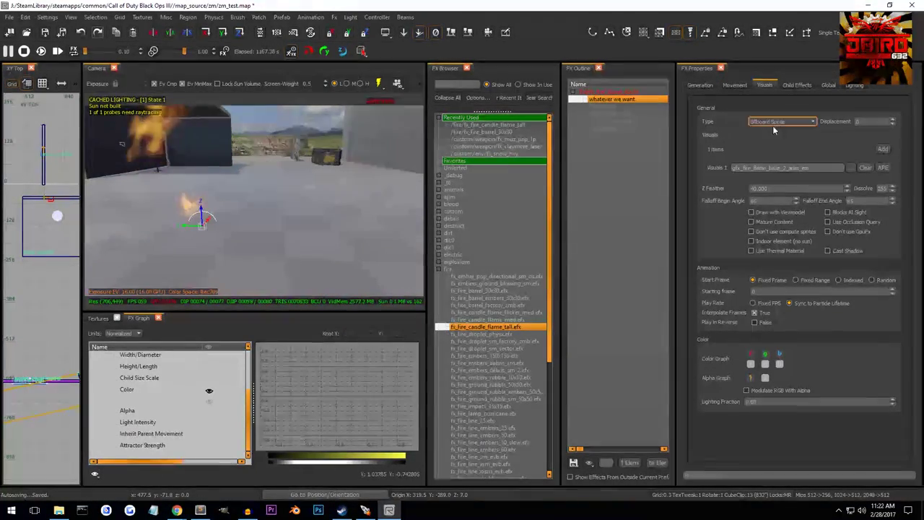
click(770, 178)
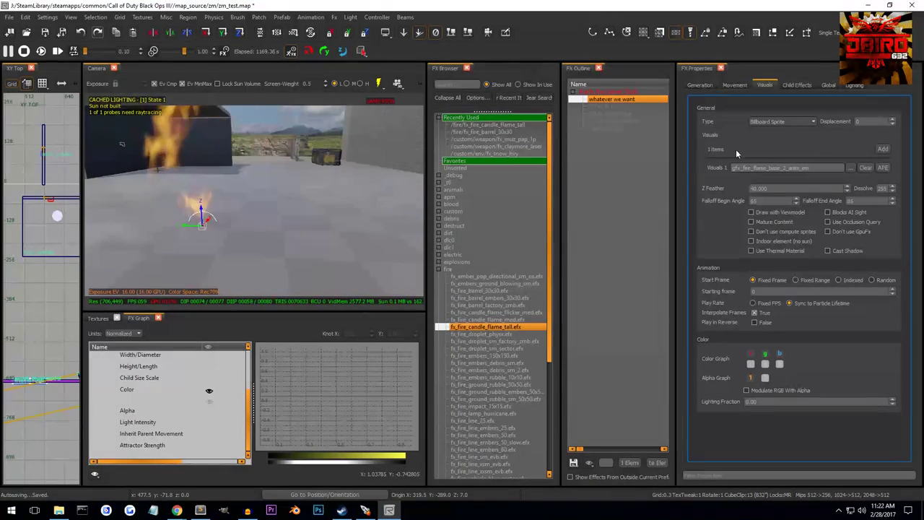
Look through the element's Child Effects, Global and Lighting properties, and return to its Generation properties
click(798, 84)
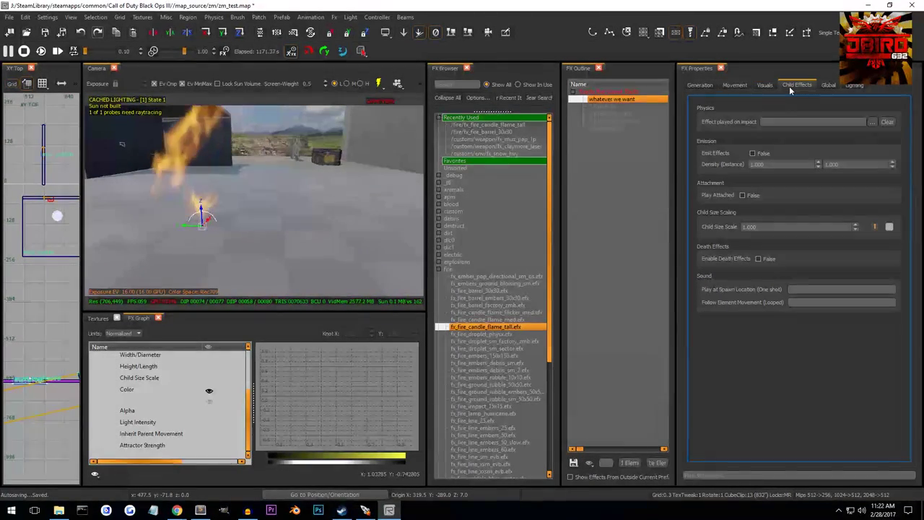
click(828, 85)
click(854, 86)
click(767, 84)
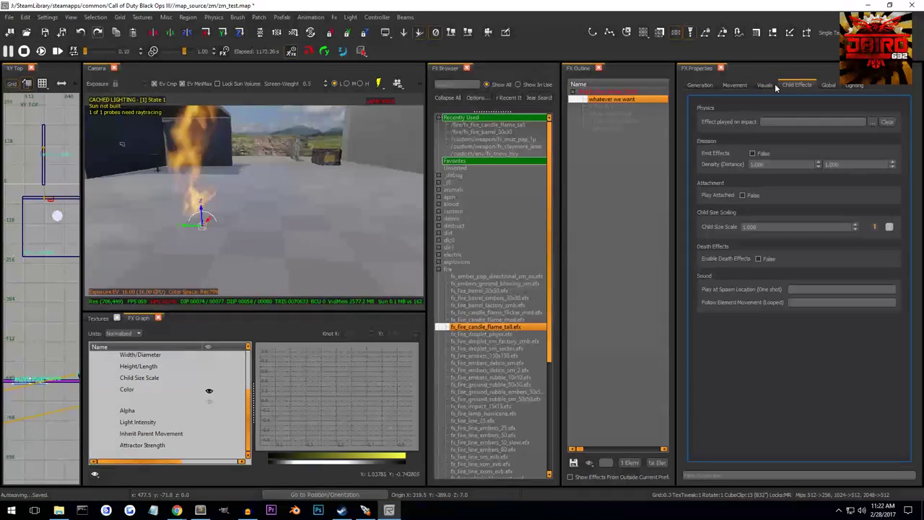
click(700, 85)
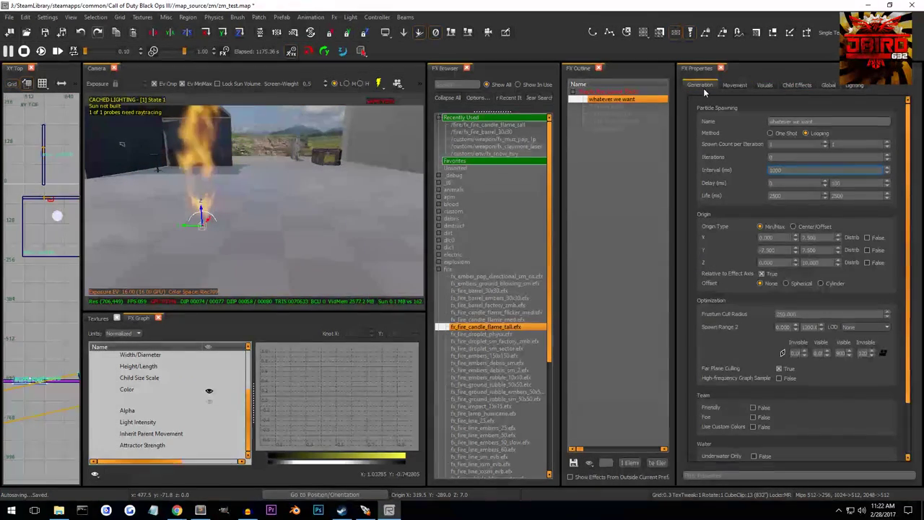